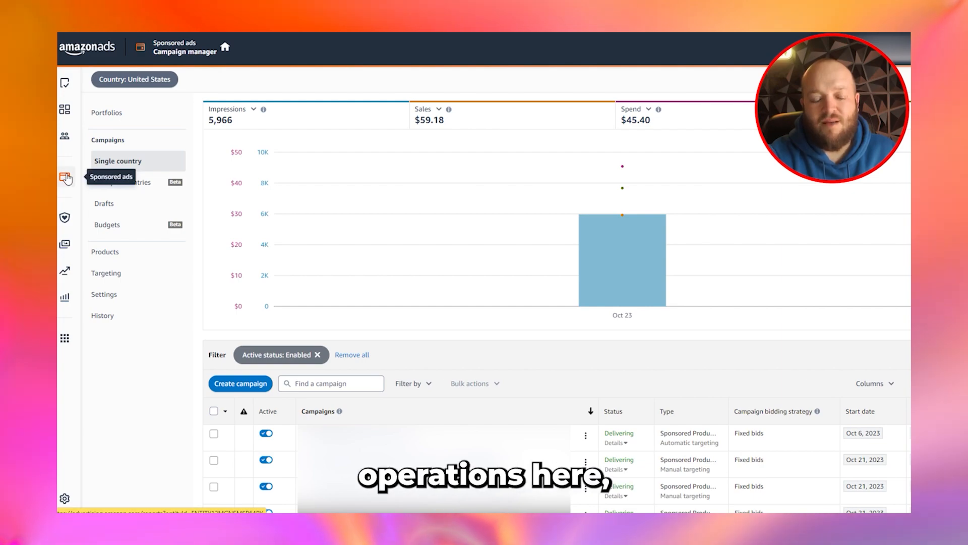
- Open the sponsored ads bulk operations page and include campaign items with zero impressions in the 30-day custom spreadsheet
{"action": "left_click", "coordinate": [65, 177]}
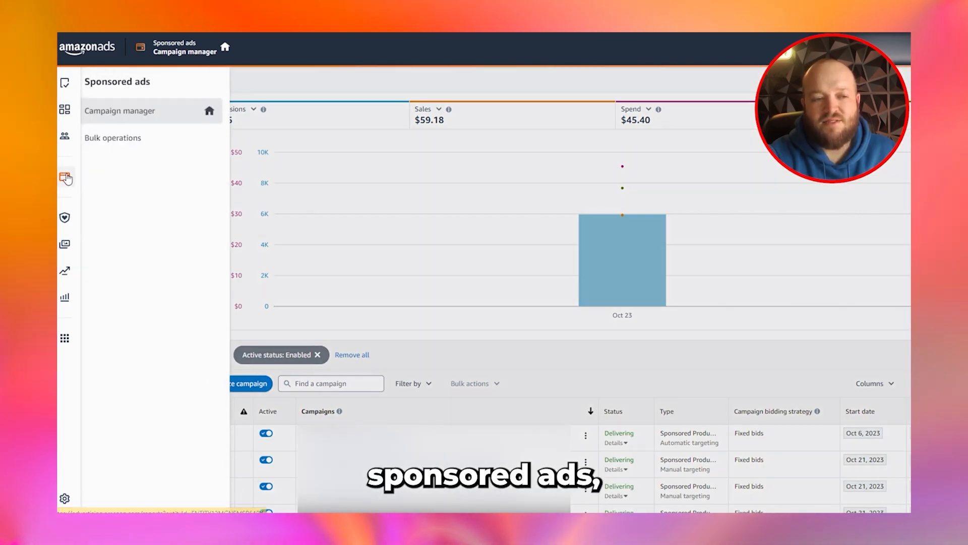
{"action": "left_click", "coordinate": [96, 151]}
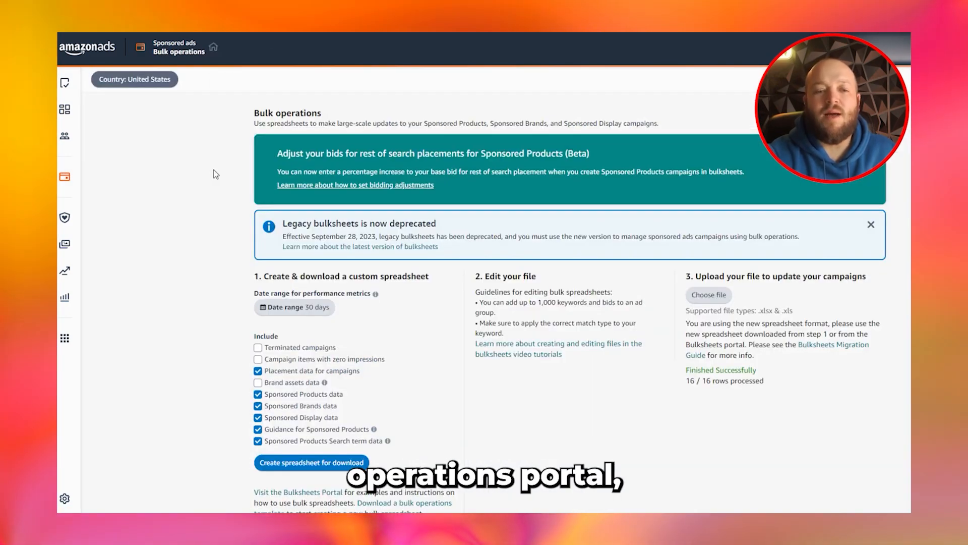
{"action": "scroll", "coordinate": [213, 182], "scroll_direction": "down", "scroll_amount": 3}
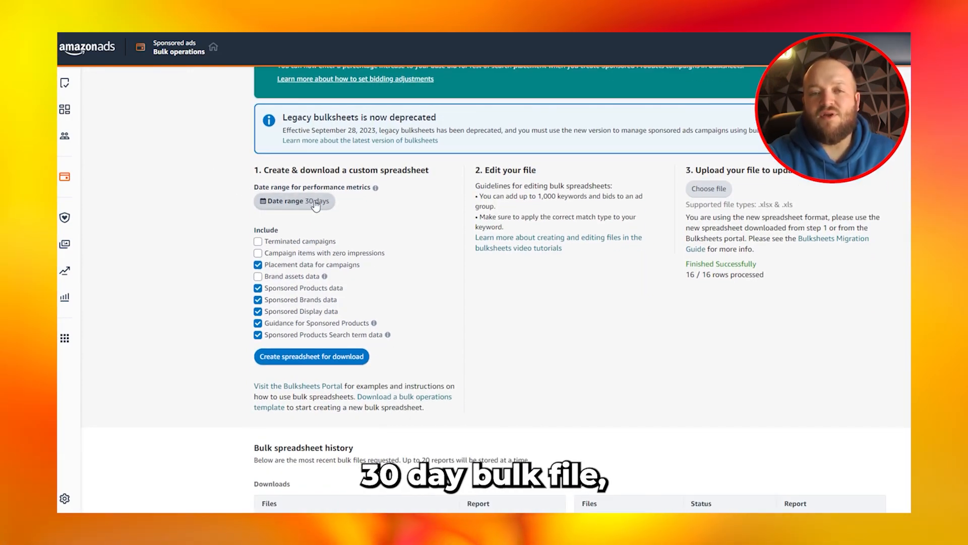
{"action": "left_click", "coordinate": [353, 252]}
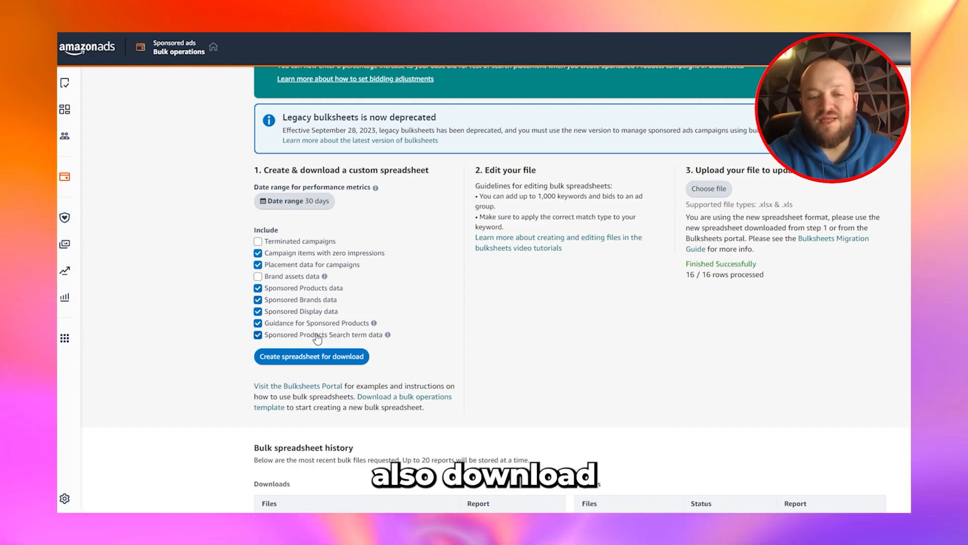
{"action": "left_click", "coordinate": [388, 336]}
{"action": "scroll", "coordinate": [391, 343], "scroll_direction": "down", "scroll_amount": 2}
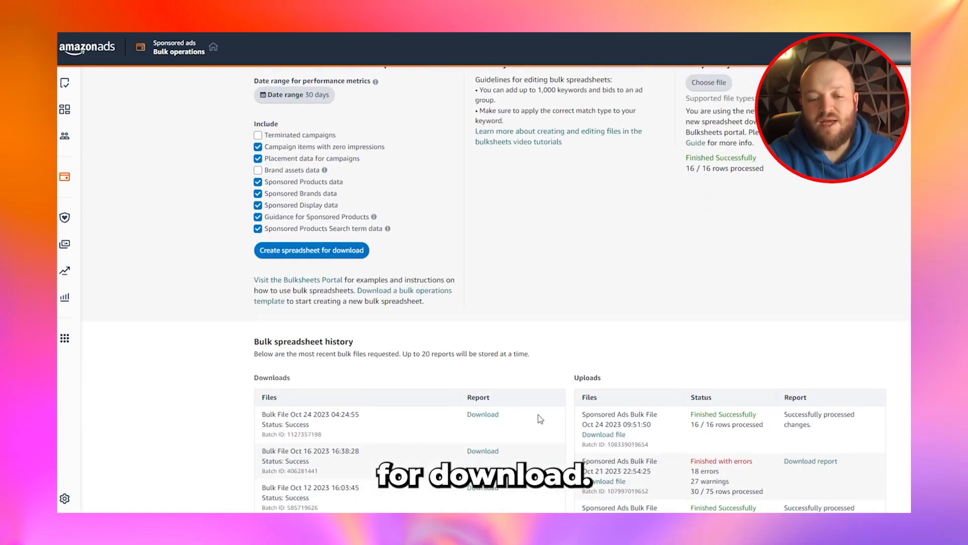
{"action": "scroll", "coordinate": [148, 261], "scroll_direction": "up", "scroll_amount": 1}
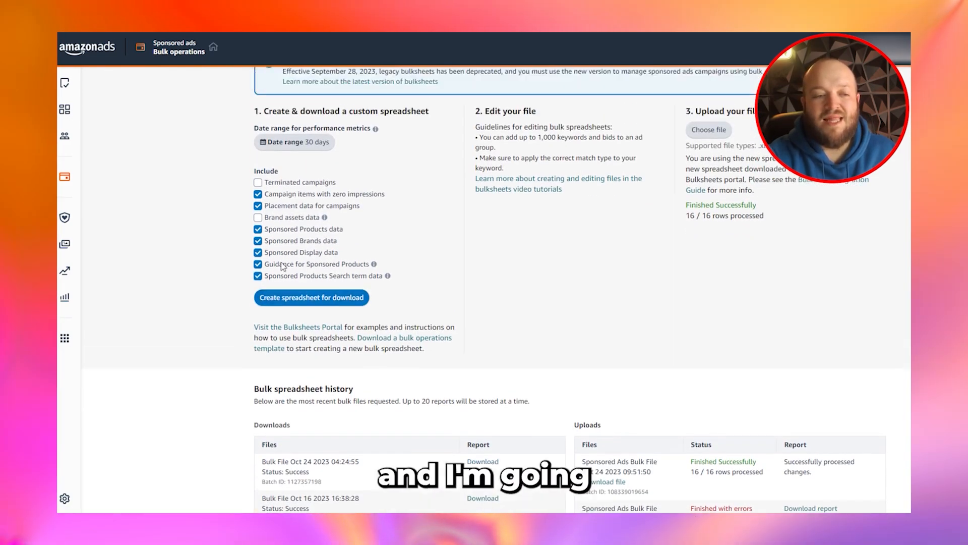
- Open the sponsored ads reports and download the Sponsored Products Targeting report last run on Oct 2, 2023
{"action": "left_click", "coordinate": [63, 299]}
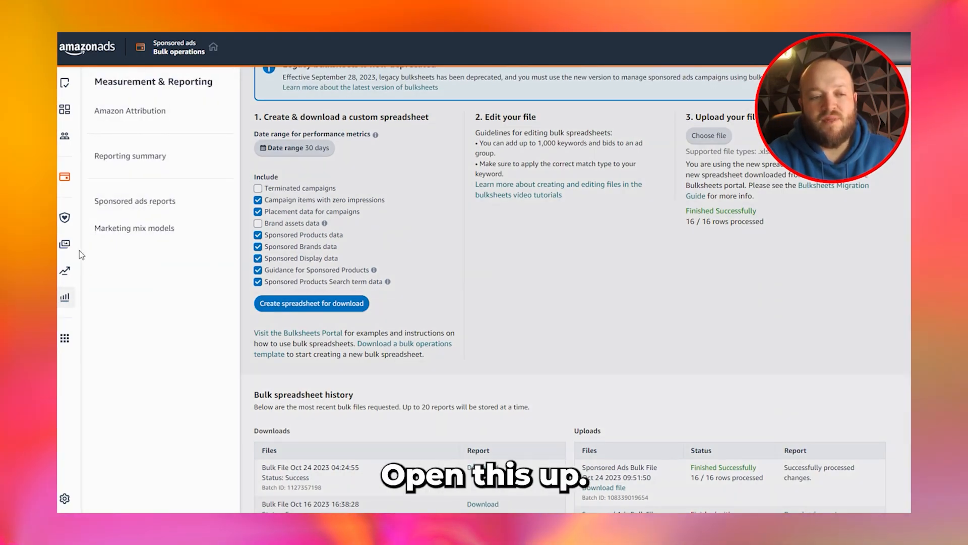
{"action": "left_click", "coordinate": [128, 201]}
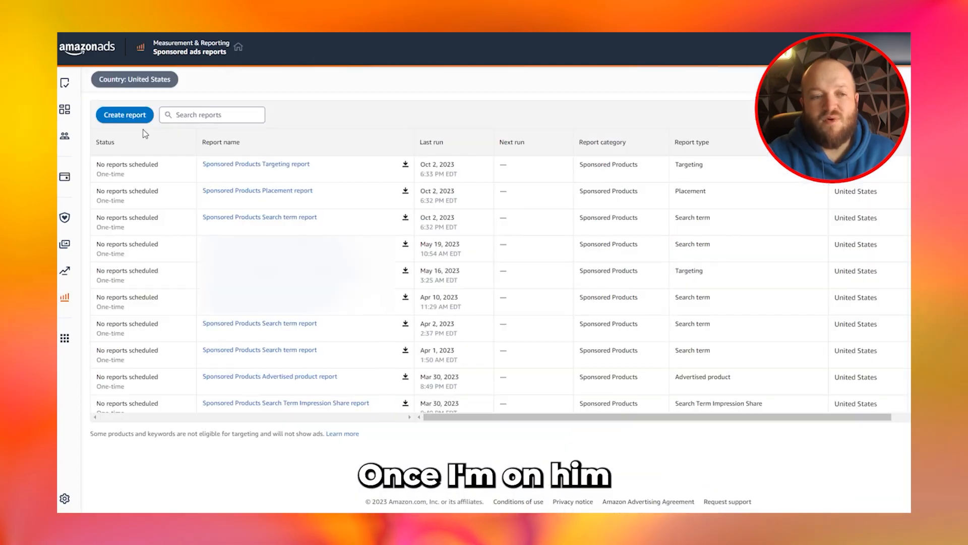
{"action": "left_click", "coordinate": [132, 115]}
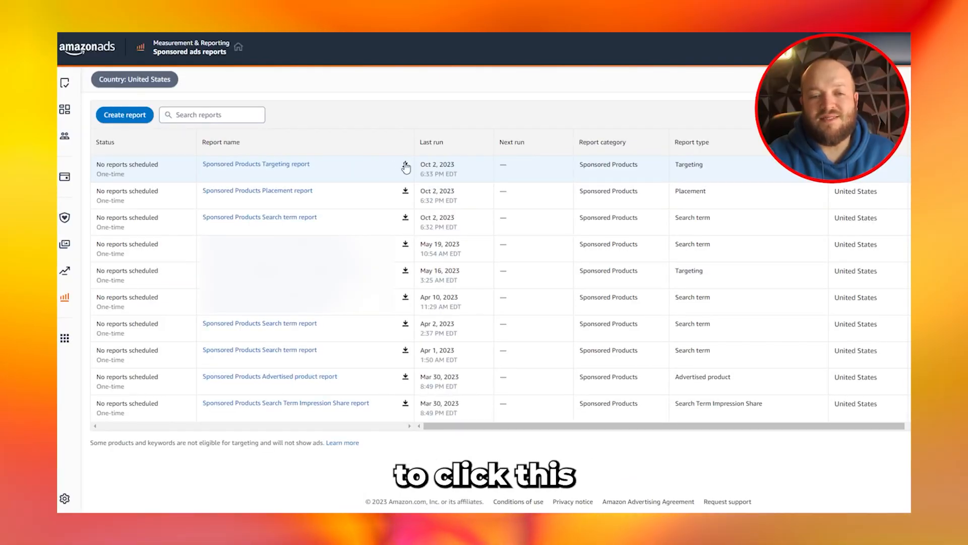
{"action": "left_click", "coordinate": [406, 166]}
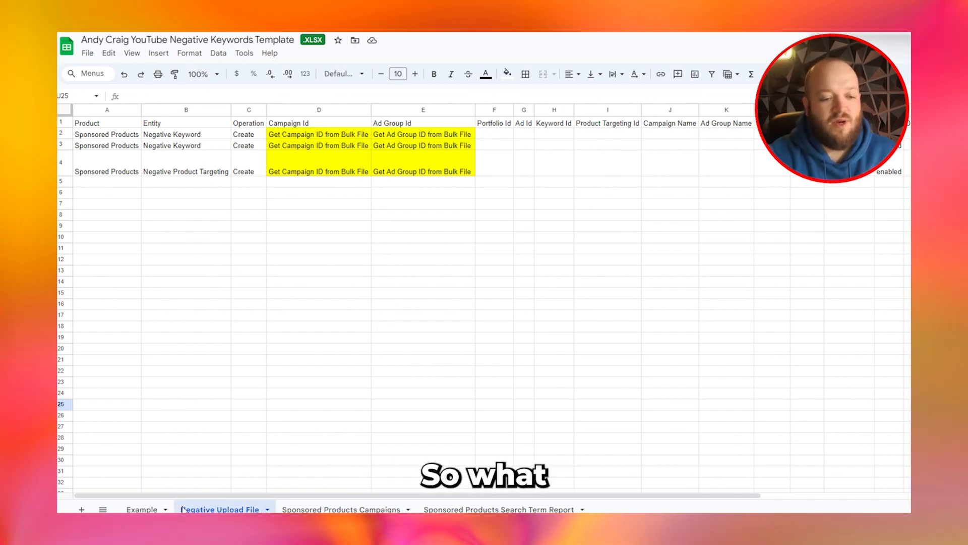
- In the Google Sheets negative keywords template, review row 2 of the Example sheet: entity, operation, campaign ID and ad group ID
{"action": "left_click", "coordinate": [143, 510]}
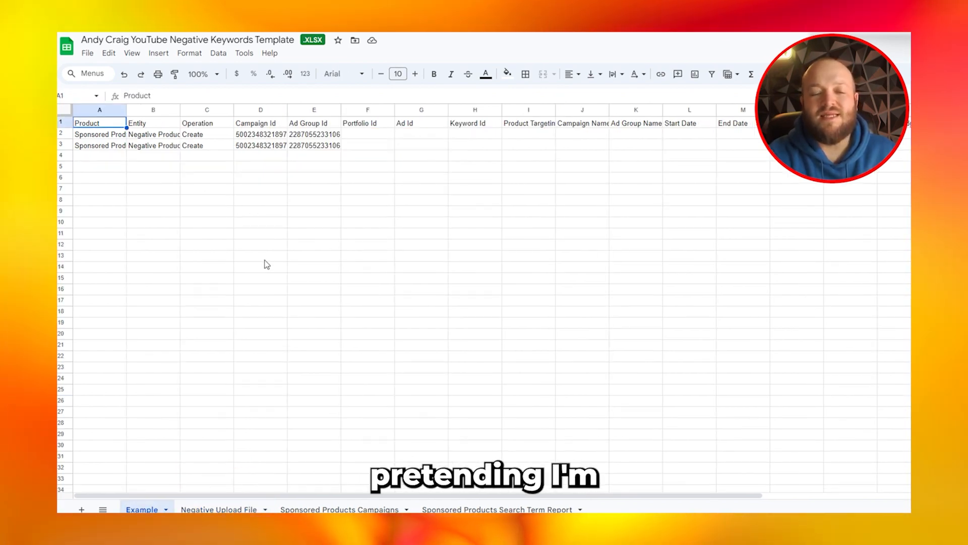
{"action": "left_click", "coordinate": [157, 134]}
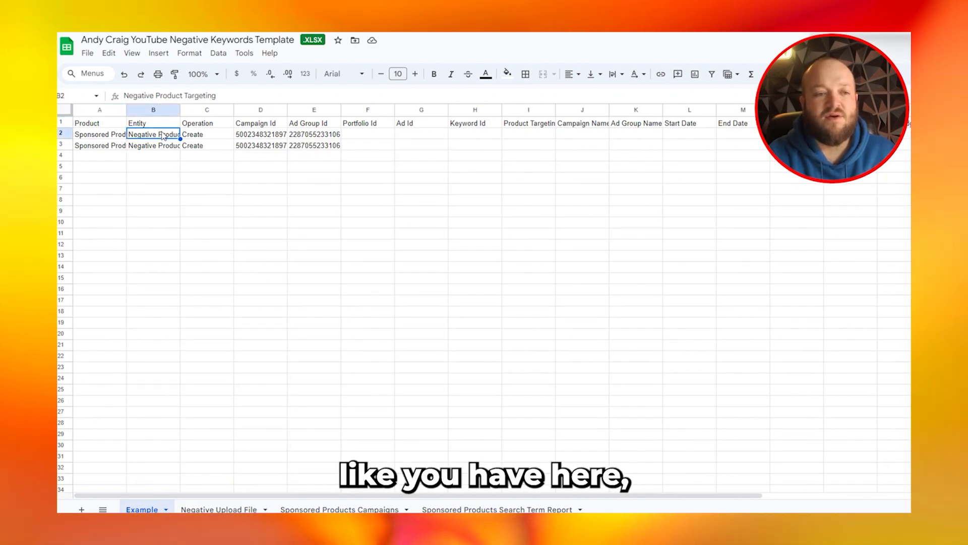
{"action": "left_click", "coordinate": [205, 134]}
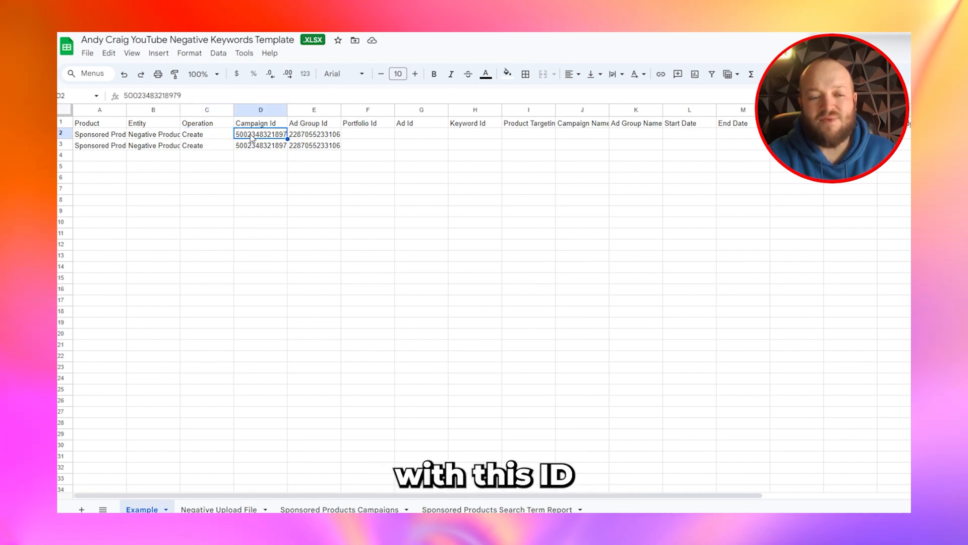
{"action": "left_click", "coordinate": [310, 136]}
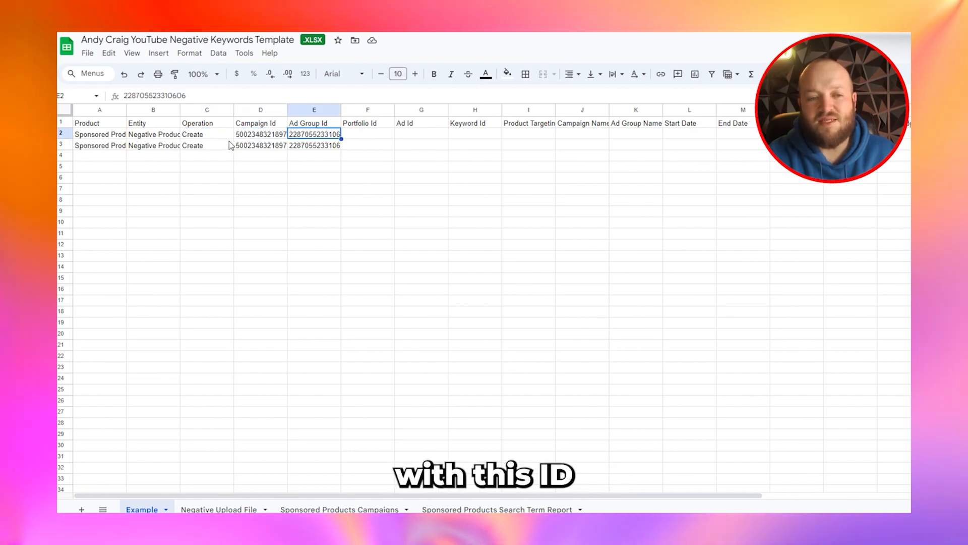
{"action": "left_click", "coordinate": [211, 137]}
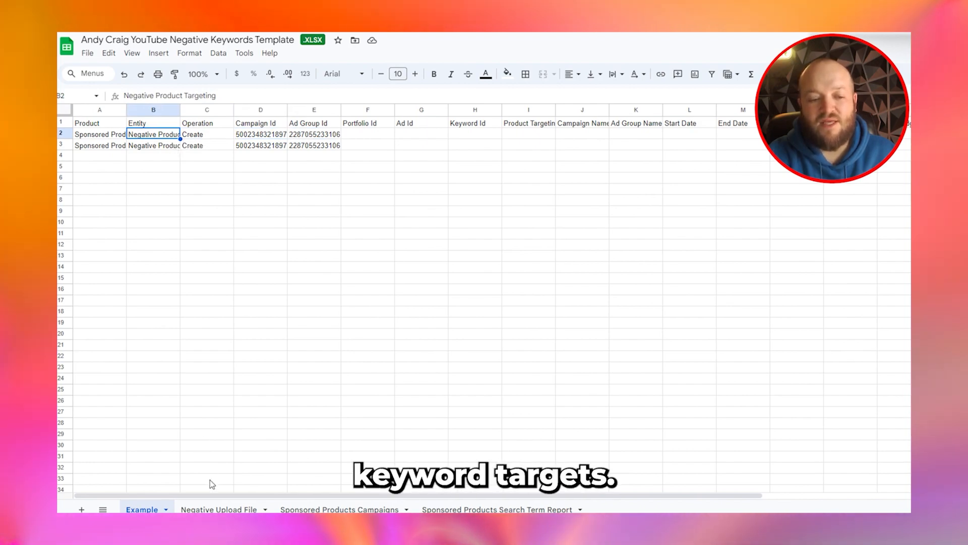
- Review the entity types and the highlighted Campaign Id and Ad Group Id placeholders on the Negative Upload File sheet
{"action": "left_click", "coordinate": [218, 509]}
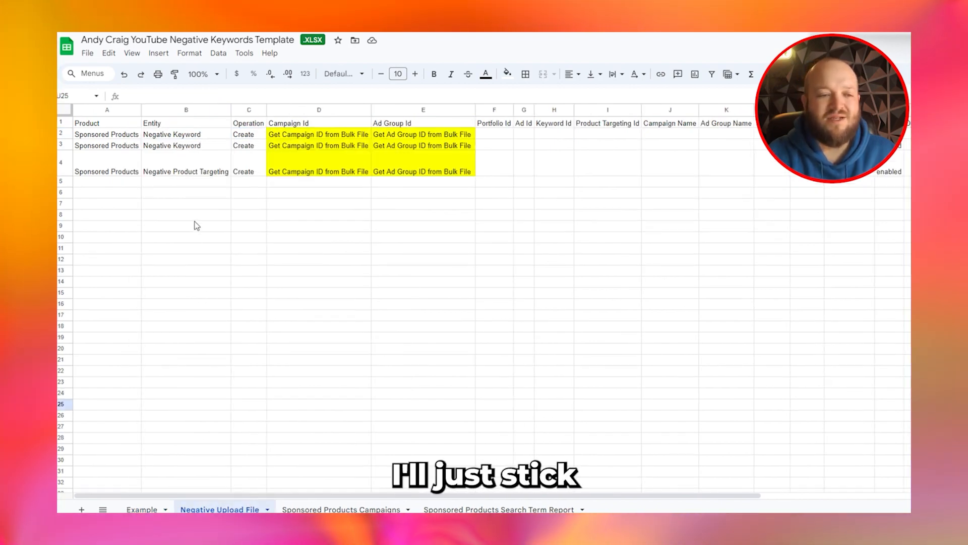
{"action": "left_click", "coordinate": [194, 135]}
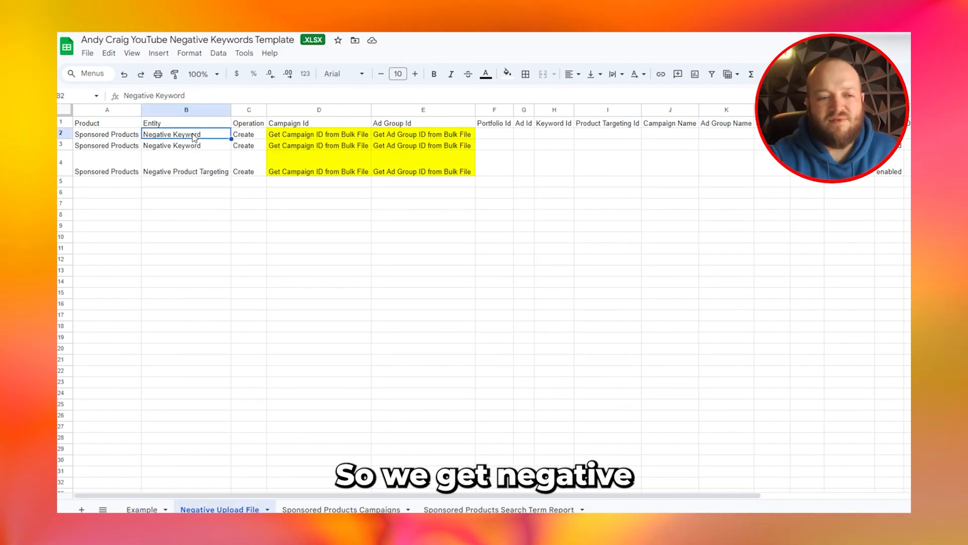
{"action": "left_click", "coordinate": [197, 146]}
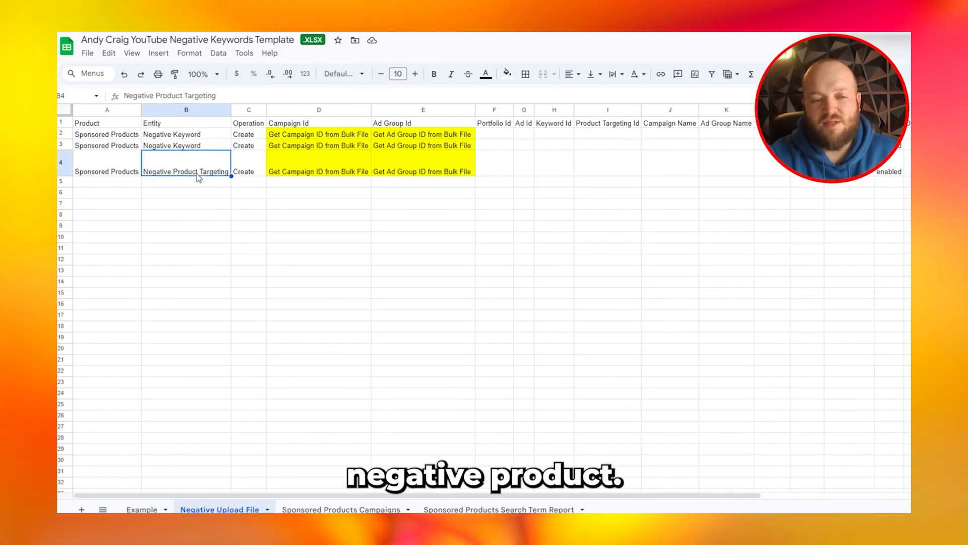
{"action": "left_click_drag", "start_coordinate": [282, 138], "coordinate": [283, 158]}
{"action": "left_click_drag", "start_coordinate": [413, 136], "coordinate": [422, 177]}
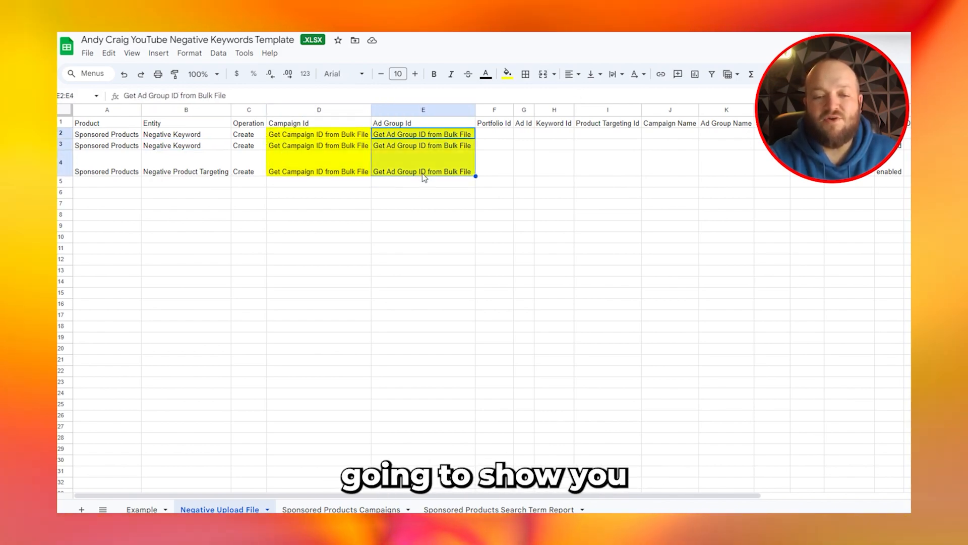
- Examine the State, Keyword Text, Match Type and Product Targeting Expression columns of the Negative Upload File sheet
{"action": "left_click_drag", "start_coordinate": [569, 495], "coordinate": [821, 472]}
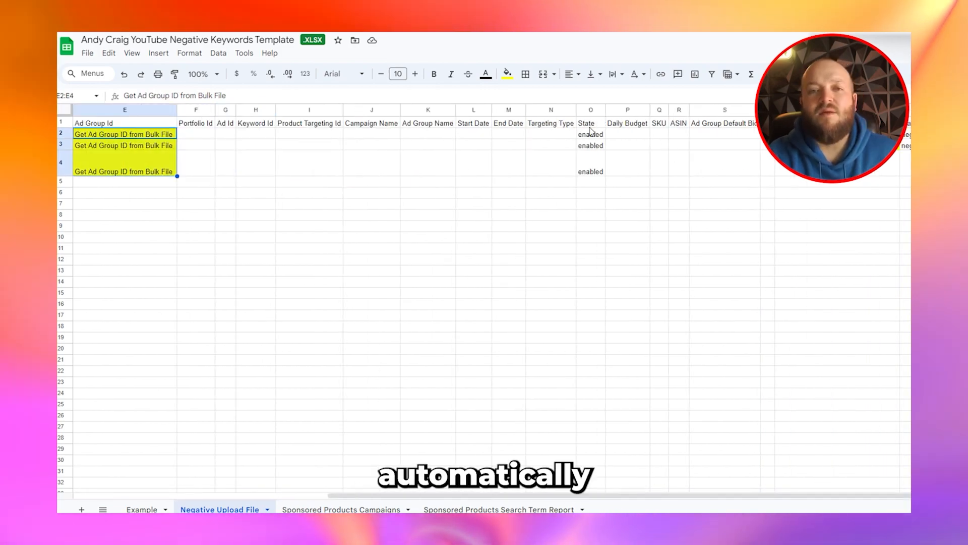
{"action": "left_click_drag", "start_coordinate": [727, 496], "coordinate": [760, 496]}
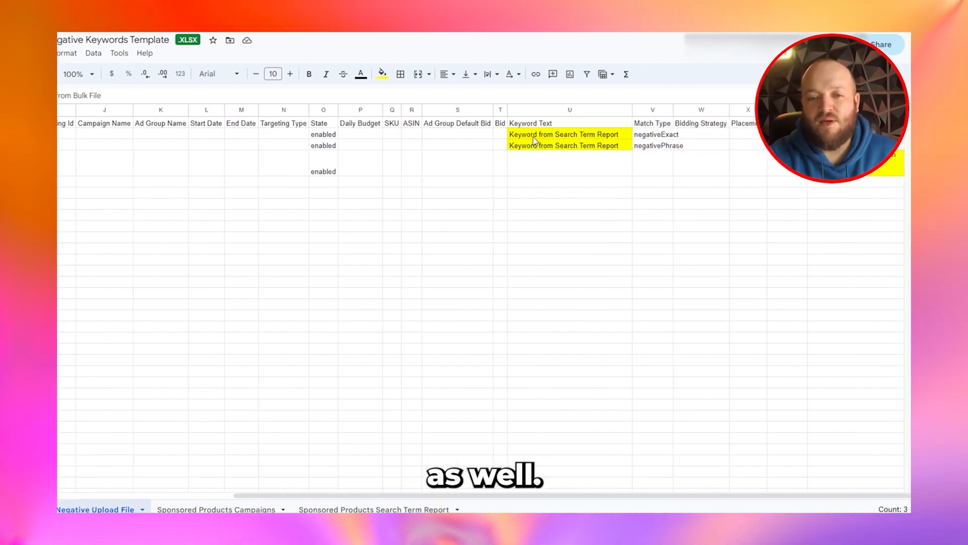
{"action": "left_click", "coordinate": [552, 136]}
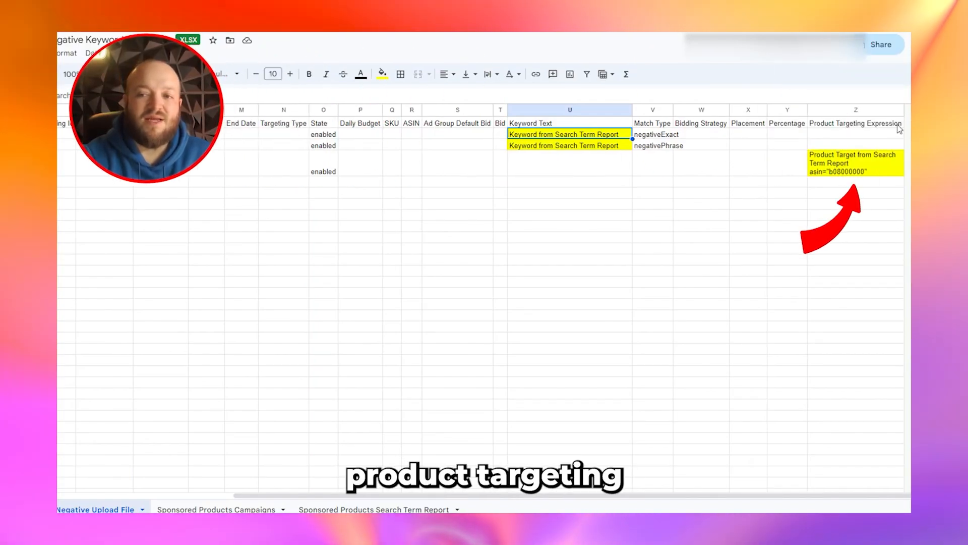
{"action": "left_click", "coordinate": [876, 168]}
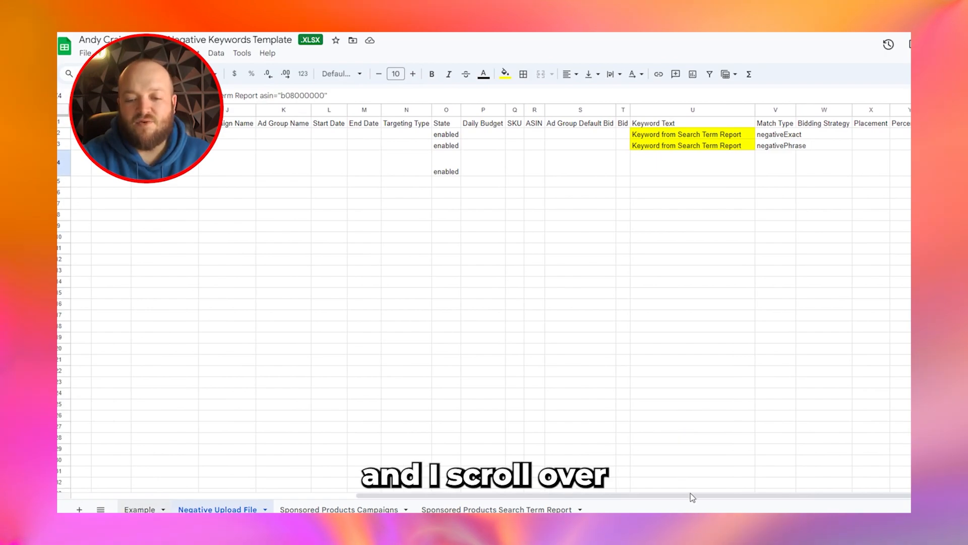
- Check the Example sheet's product targeting format, and review the keyword text placeholders in rows 2 and 3 of Negative Upload File
{"action": "left_click", "coordinate": [140, 508]}
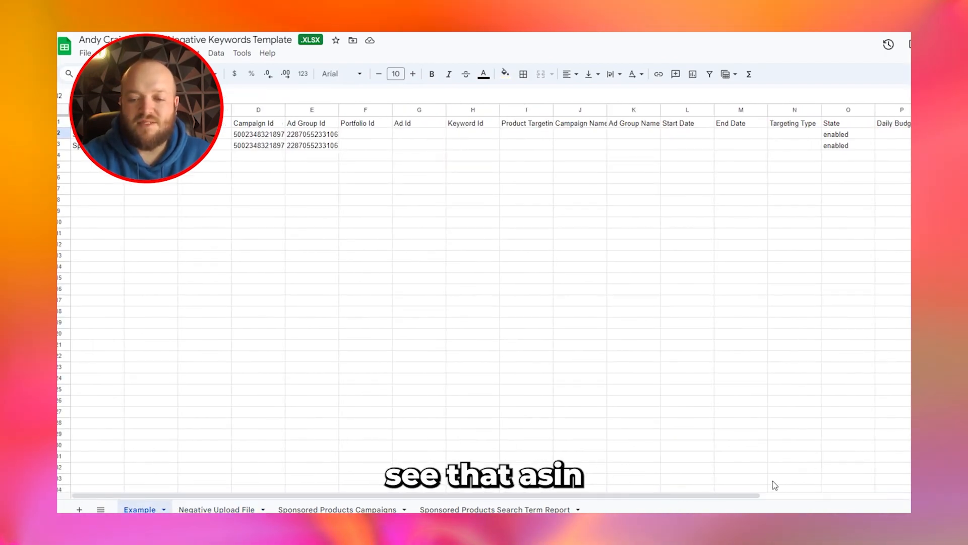
{"action": "left_click_drag", "start_coordinate": [756, 498], "coordinate": [895, 497]}
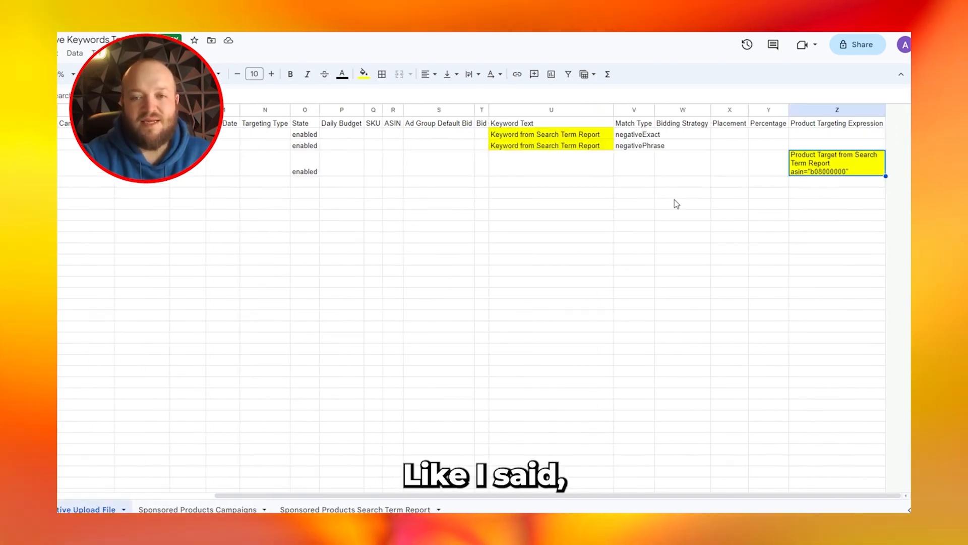
{"action": "left_click", "coordinate": [593, 136]}
{"action": "left_click", "coordinate": [595, 147]}
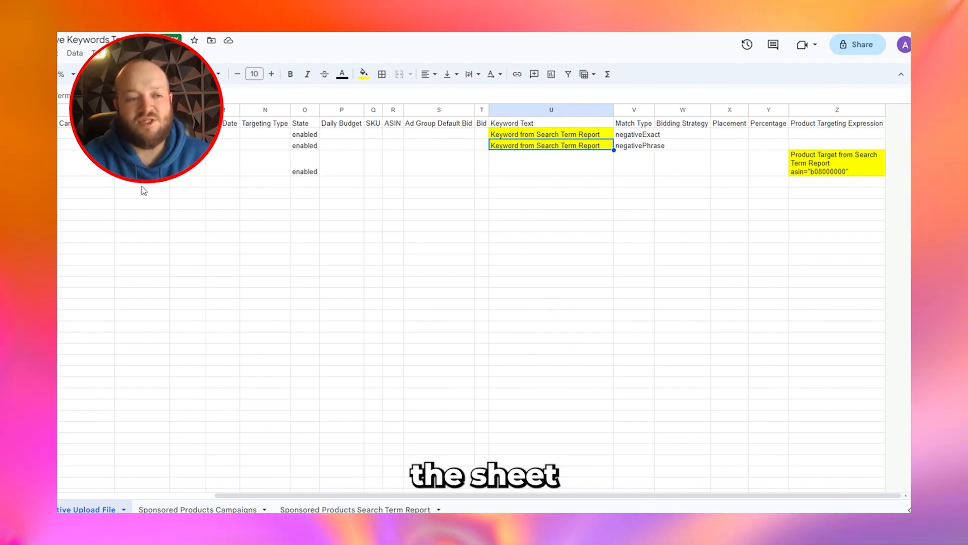
- Try filling the negativeExact keyword row 2 down through row 21 of the Negative Upload File sheet, and undo the fill
{"action": "right_click", "coordinate": [63, 145]}
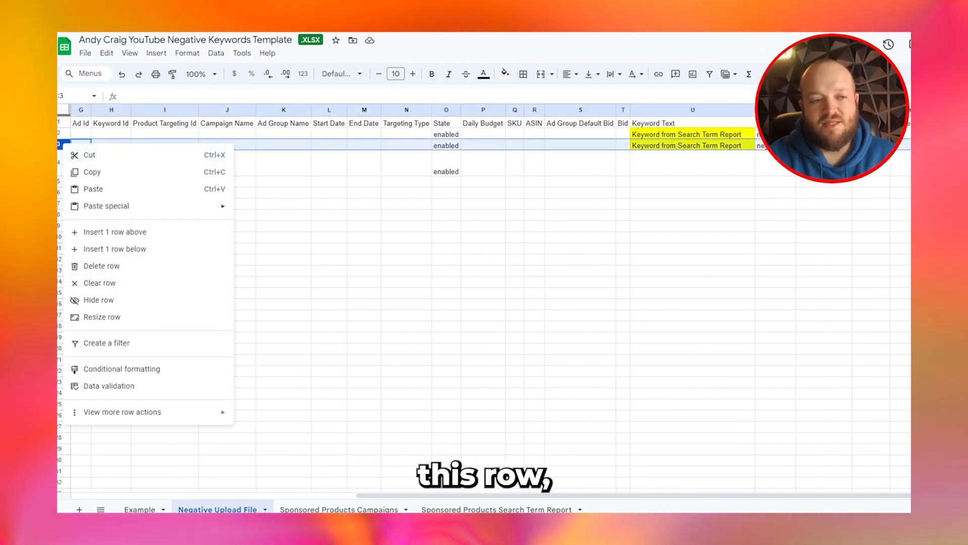
{"action": "left_click", "coordinate": [447, 371]}
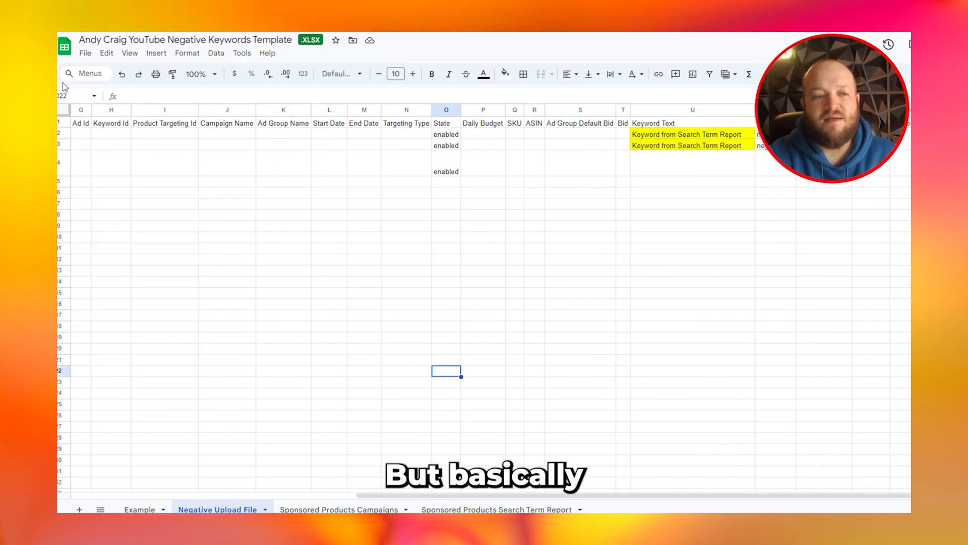
{"action": "left_click", "coordinate": [59, 133]}
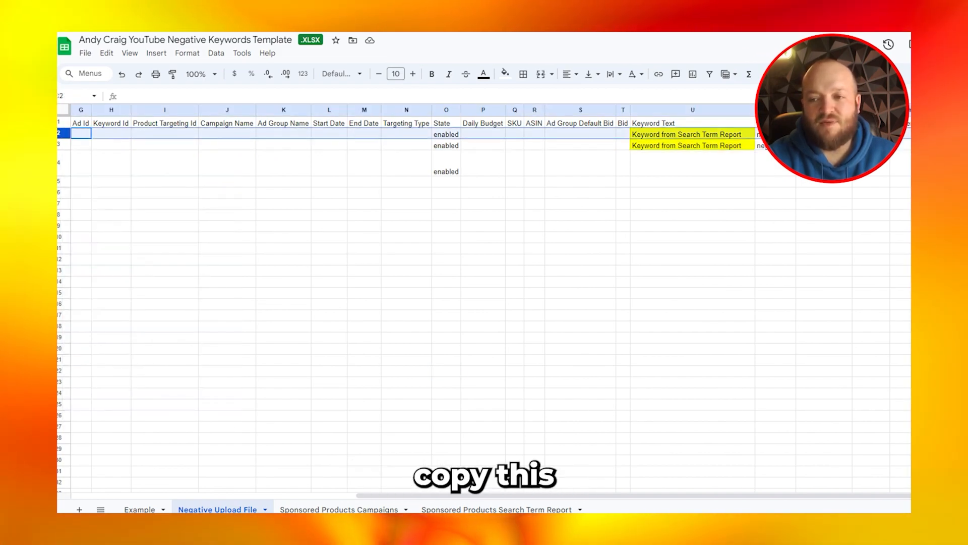
{"action": "left_click_drag", "start_coordinate": [92, 203], "coordinate": [91, 359]}
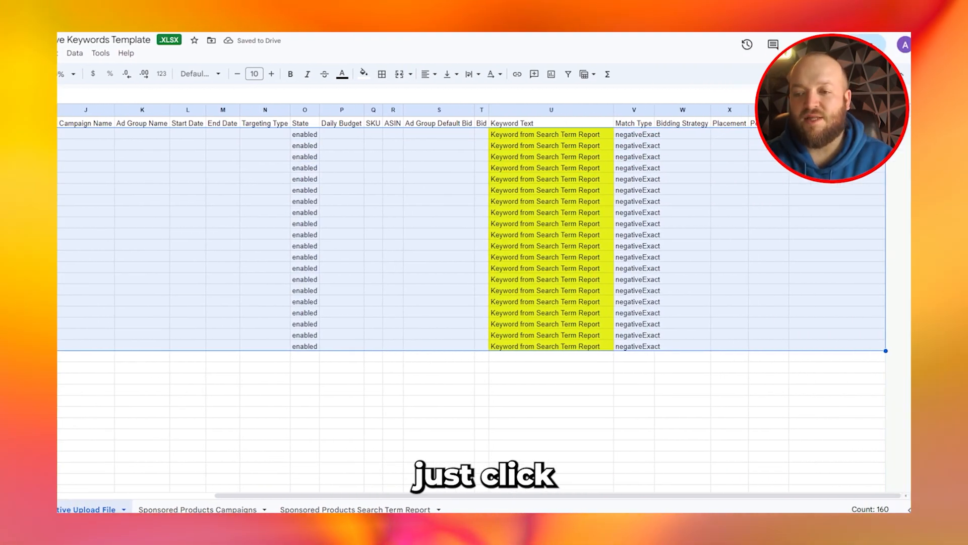
{"action": "key", "text": "ctrl+z"}
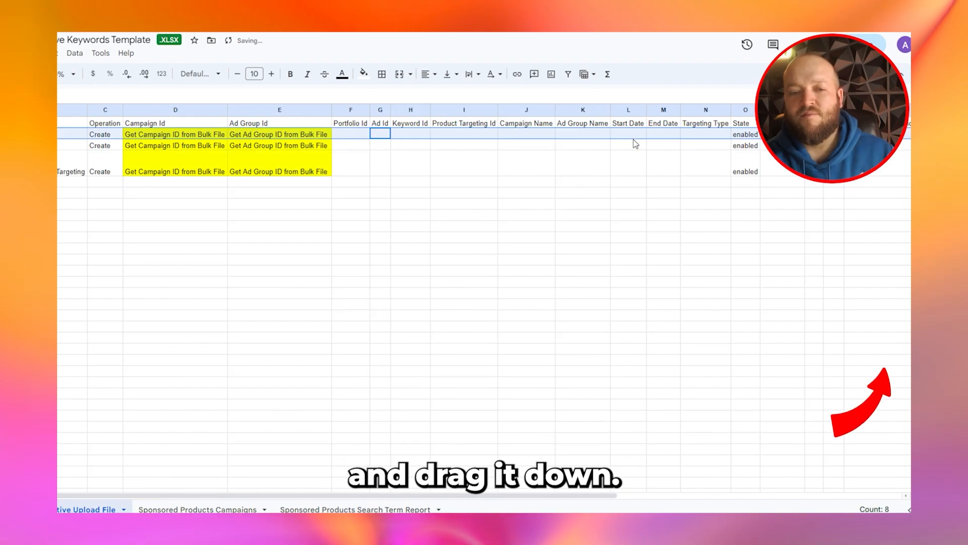
{"action": "left_click_drag", "start_coordinate": [609, 495], "coordinate": [820, 495]}
{"action": "scroll", "coordinate": [711, 406], "scroll_direction": "left", "scroll_amount": 6}
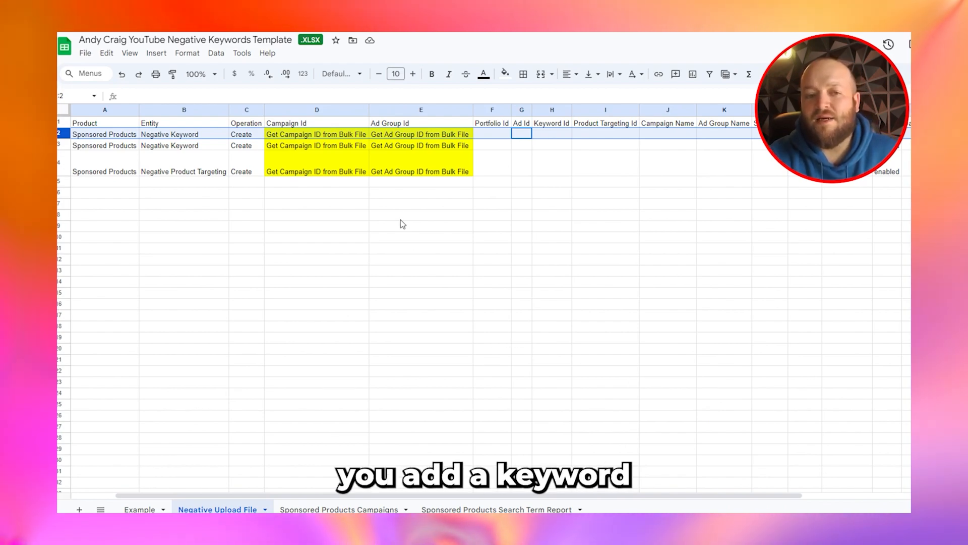
- Inspect the campaign ID of Campaign 1 and the ad group ID of Ad Group 1 on the Sponsored Products Campaigns sheet
{"action": "left_click", "coordinate": [373, 509]}
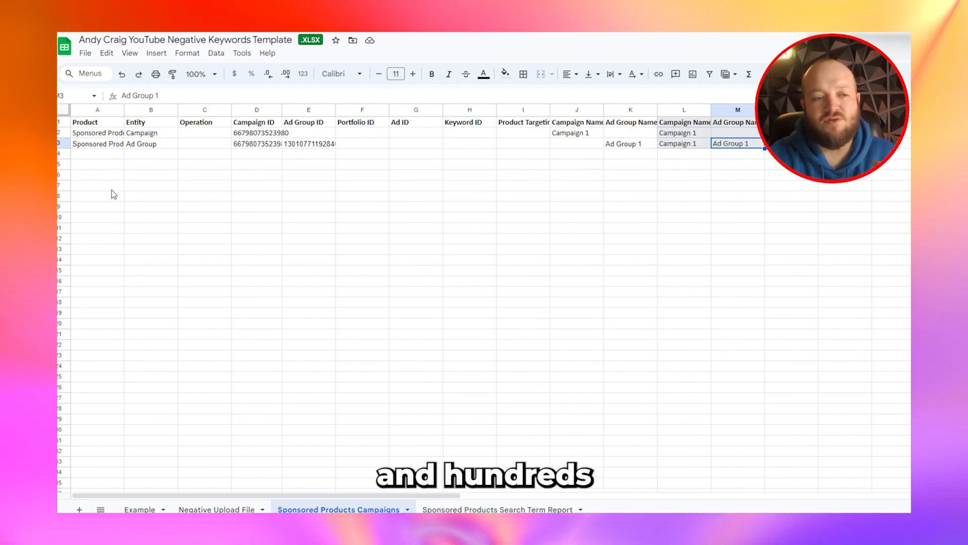
{"action": "left_click", "coordinate": [250, 134]}
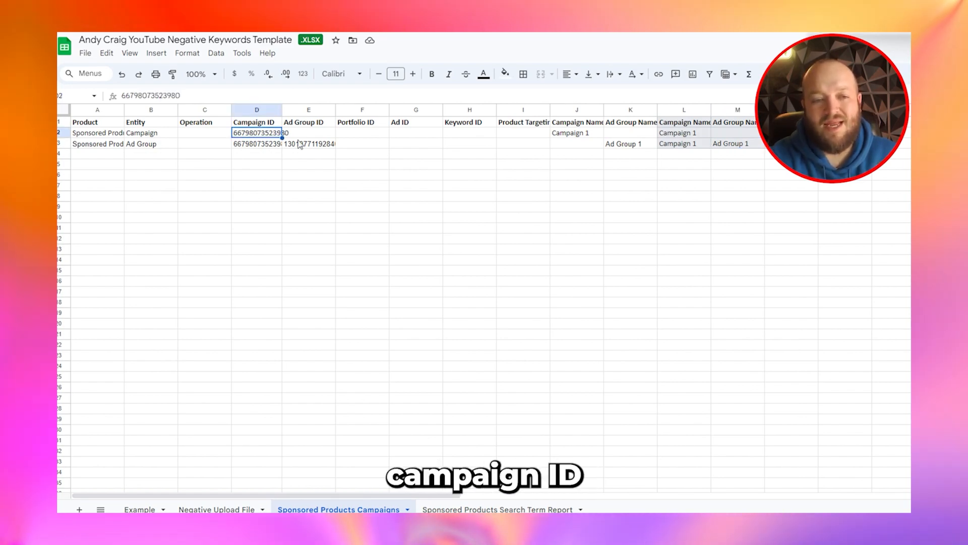
{"action": "left_click", "coordinate": [301, 145]}
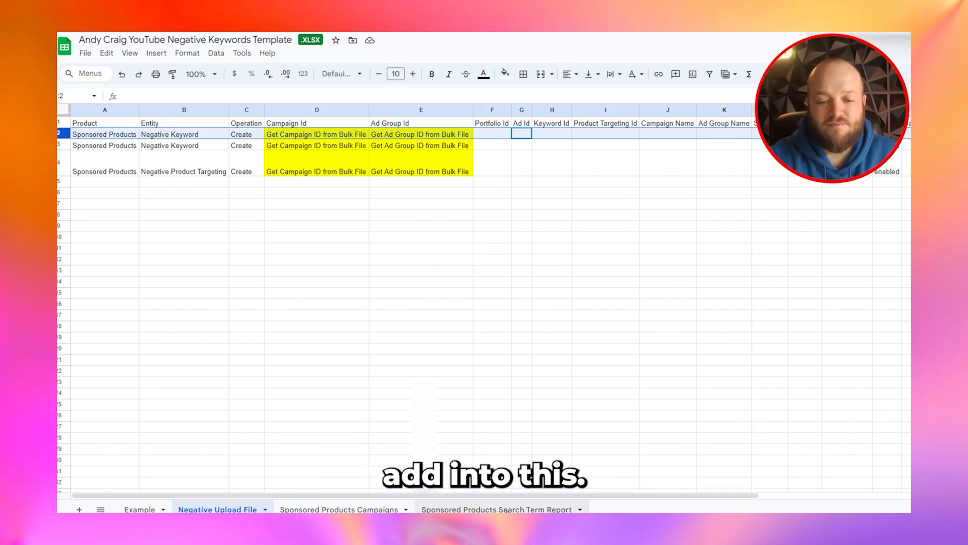
- Add a filter across all columns of the Sponsored Products Search Term Report sheet
{"action": "left_click", "coordinate": [497, 509]}
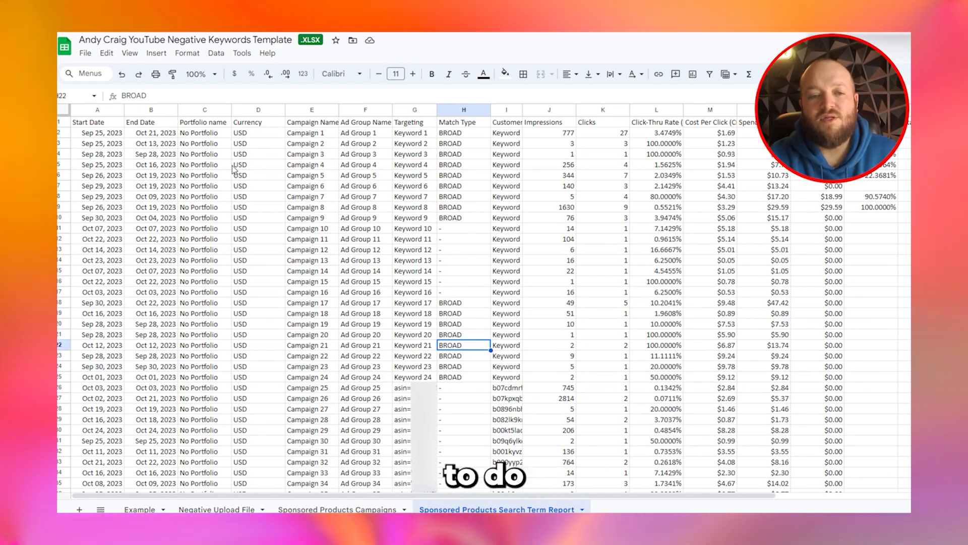
{"action": "left_click", "coordinate": [64, 110]}
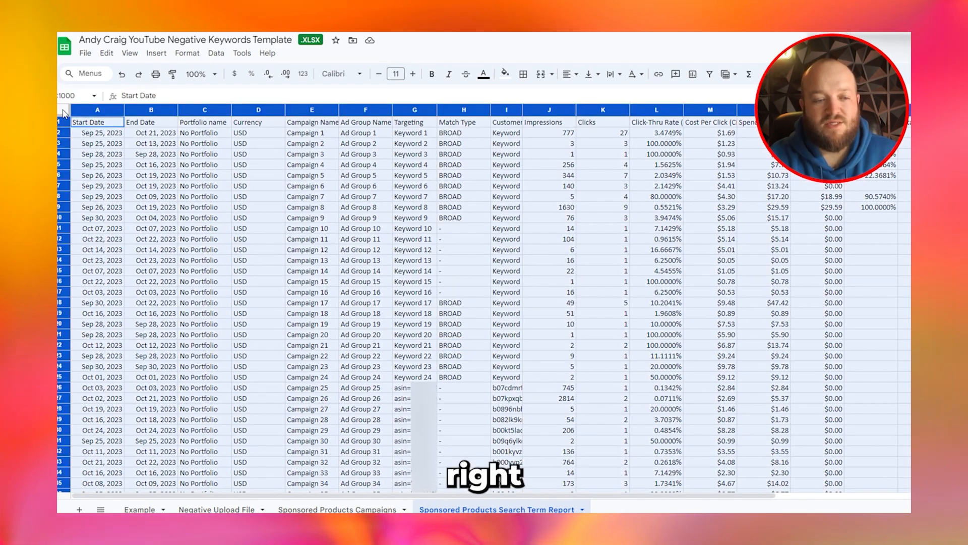
{"action": "left_click", "coordinate": [710, 74]}
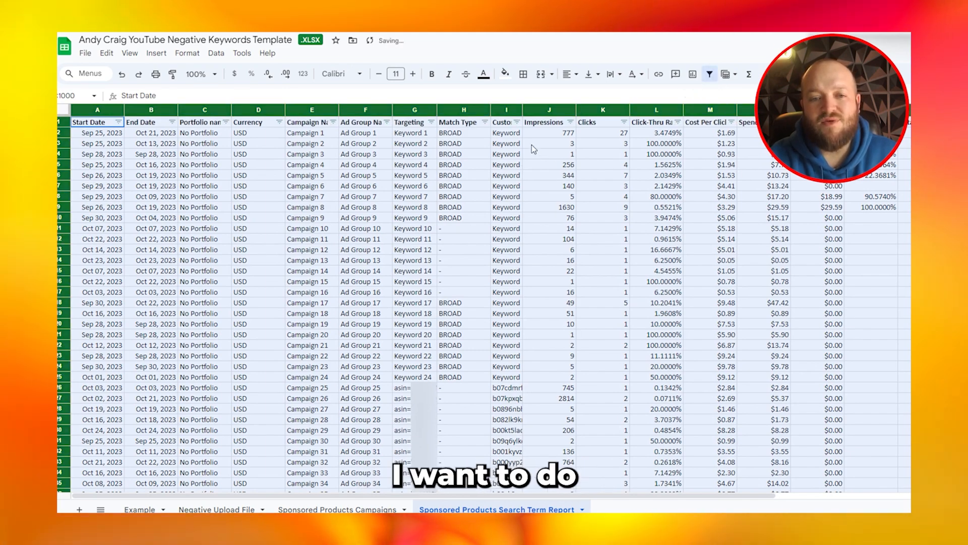
- Filter the Match Type column to exclude blanks and EXACT, keeping the broad, phrase and dash rows
{"action": "left_click", "coordinate": [485, 124]}
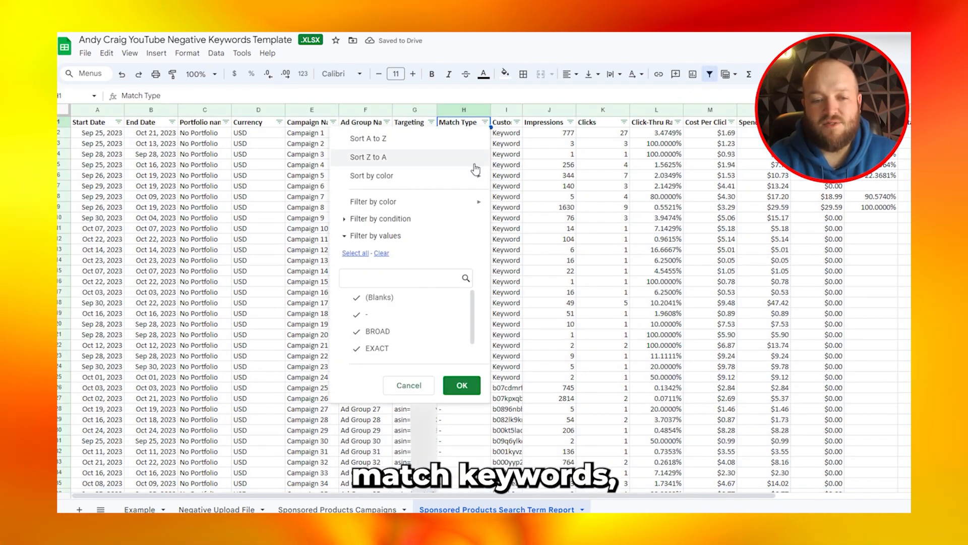
{"action": "left_click", "coordinate": [425, 349]}
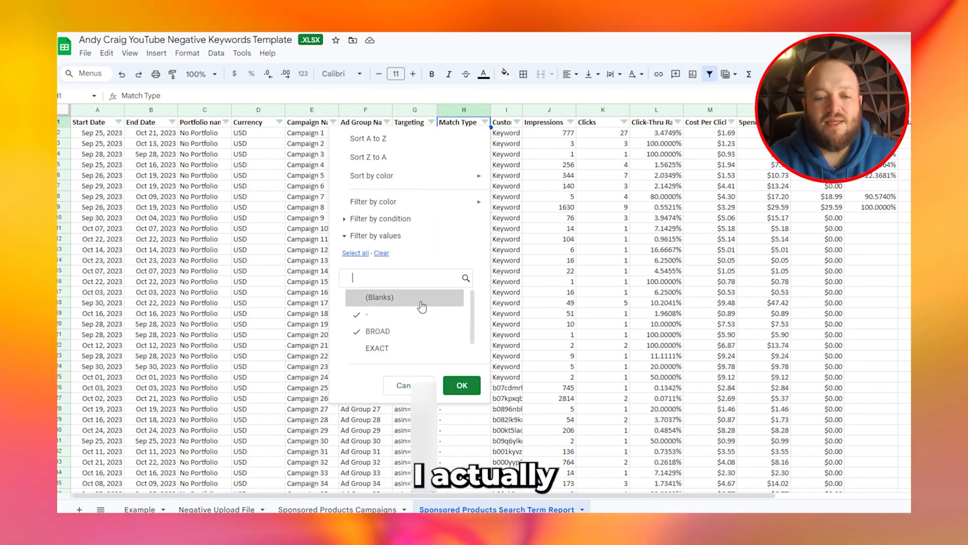
{"action": "left_click", "coordinate": [470, 387]}
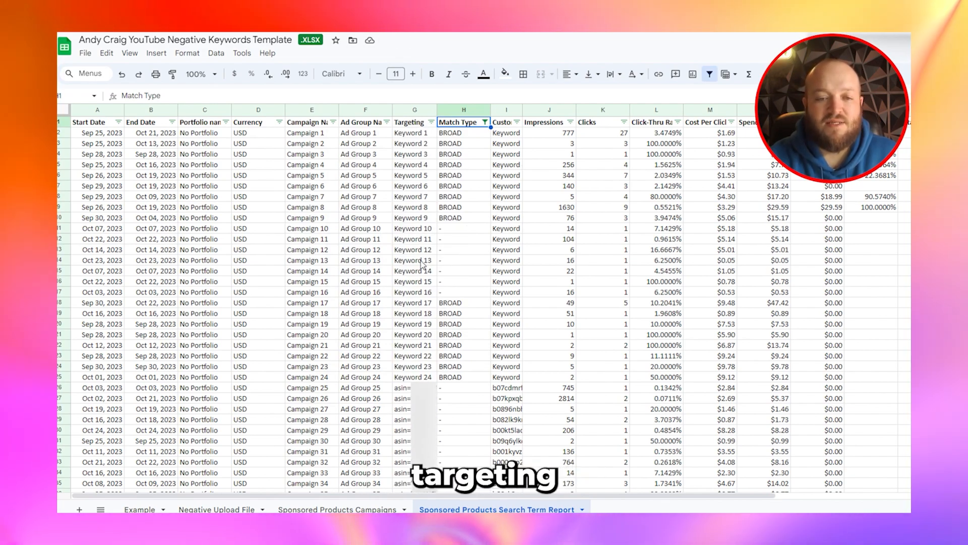
{"action": "scroll", "coordinate": [423, 263], "scroll_direction": "down", "scroll_amount": 5}
{"action": "scroll", "coordinate": [432, 123], "scroll_direction": "up", "scroll_amount": 5}
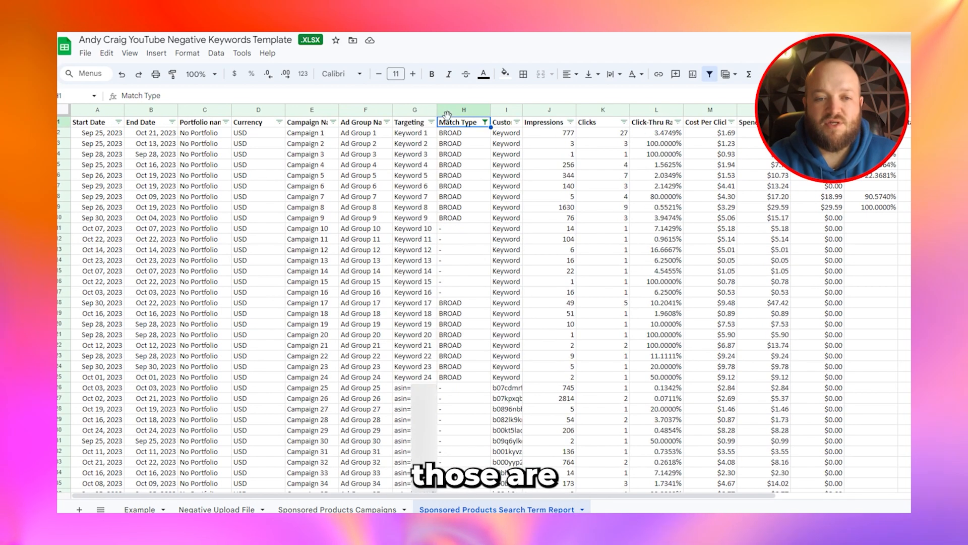
- Filter the Targeting column to exclude every value containing "asin="
{"action": "left_click", "coordinate": [432, 123]}
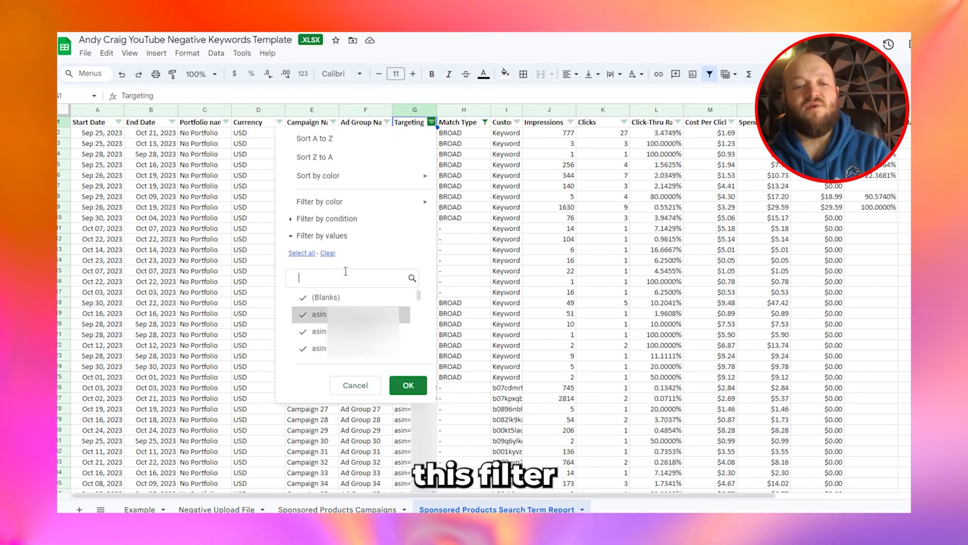
{"action": "type", "text": "asin="}
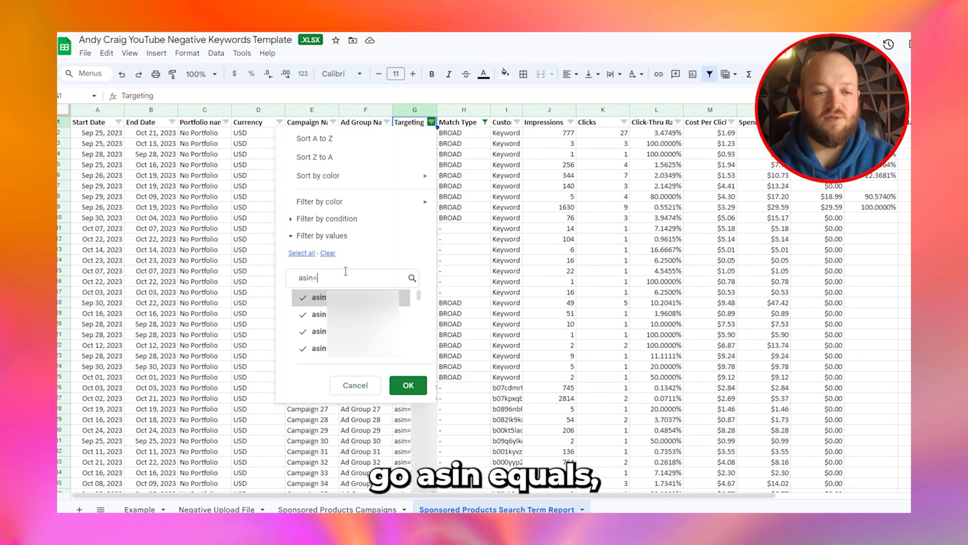
{"action": "left_click", "coordinate": [328, 254]}
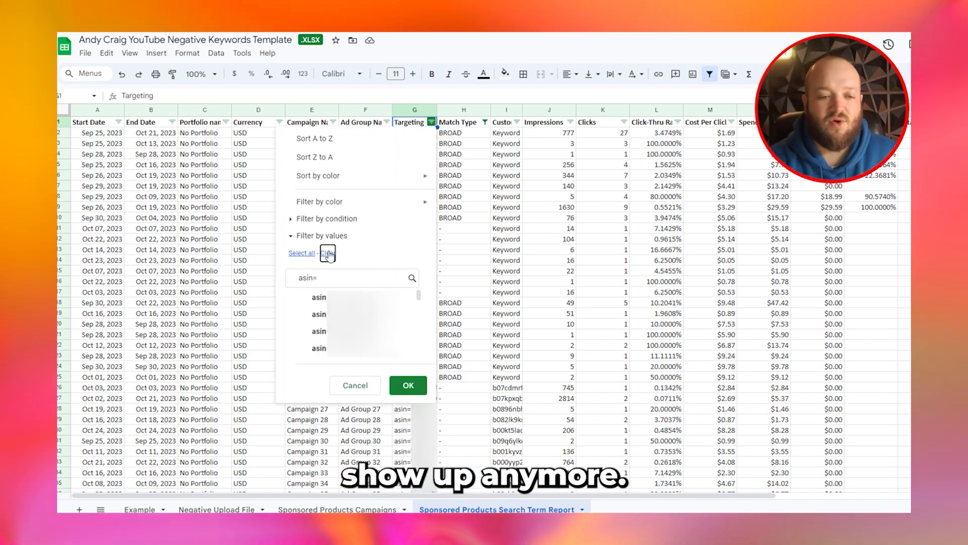
{"action": "left_click", "coordinate": [407, 385]}
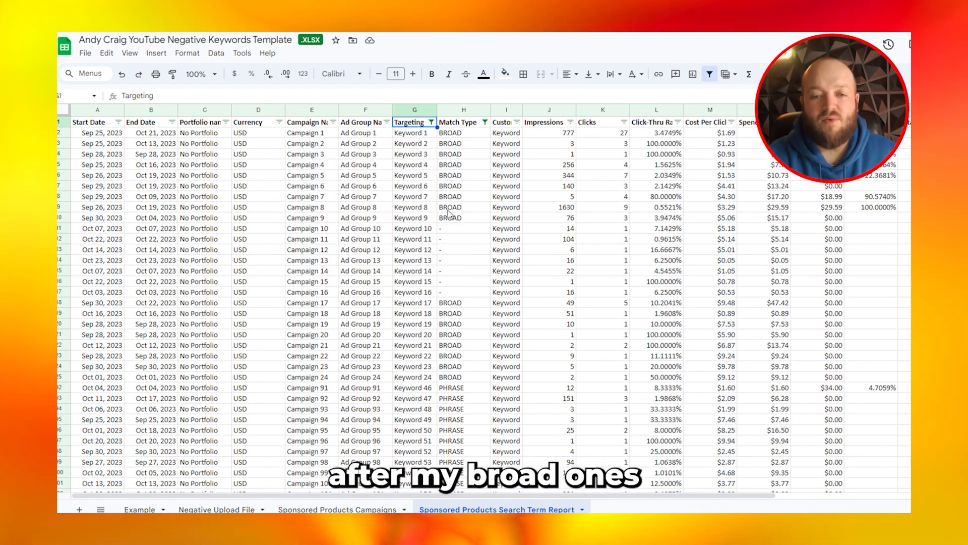
{"action": "scroll", "coordinate": [465, 280], "scroll_direction": "down", "scroll_amount": 5}
{"action": "scroll", "coordinate": [465, 281], "scroll_direction": "up", "scroll_amount": 5}
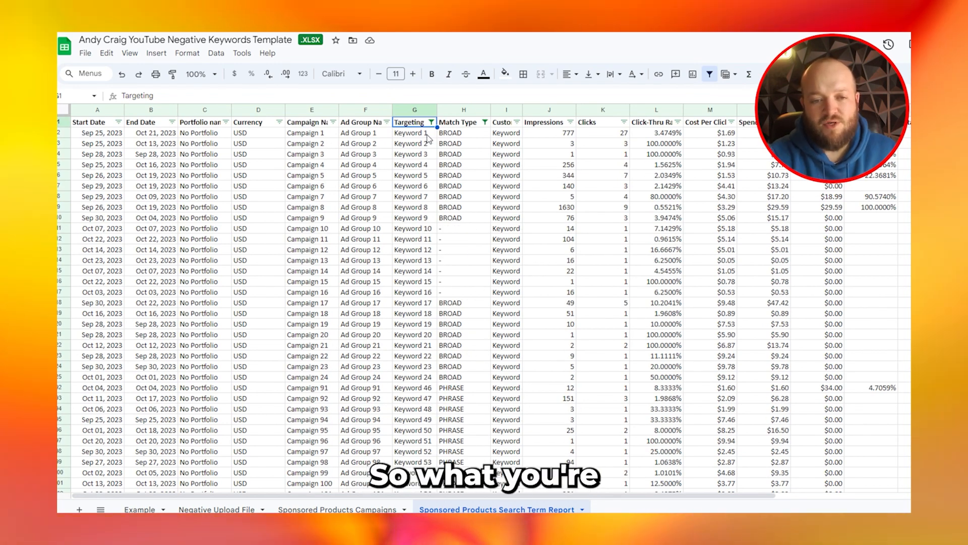
- Review the targeting keywords, and widen the Customer Search Term column so its header and terms are fully readable
{"action": "left_click_drag", "start_coordinate": [428, 135], "coordinate": [430, 305]}
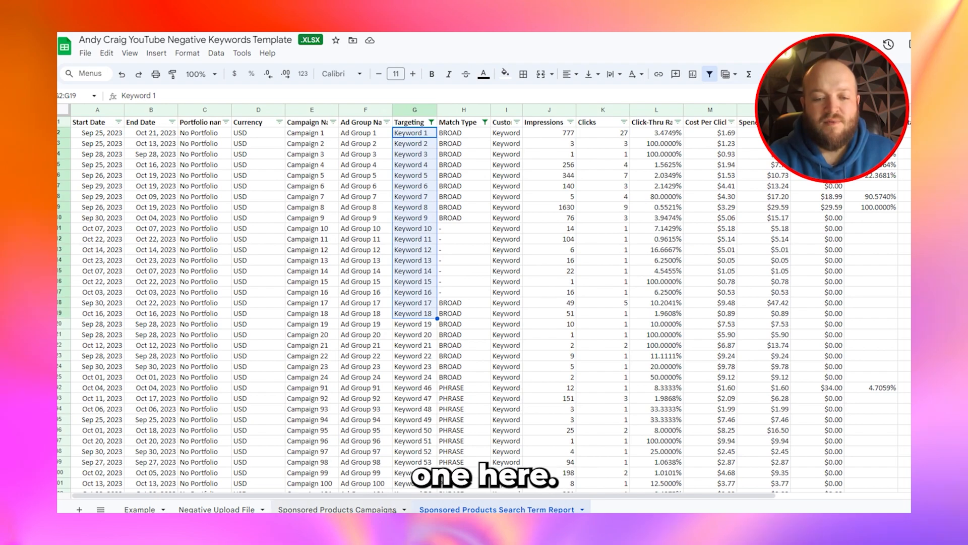
{"action": "left_click_drag", "start_coordinate": [412, 495], "coordinate": [460, 136]}
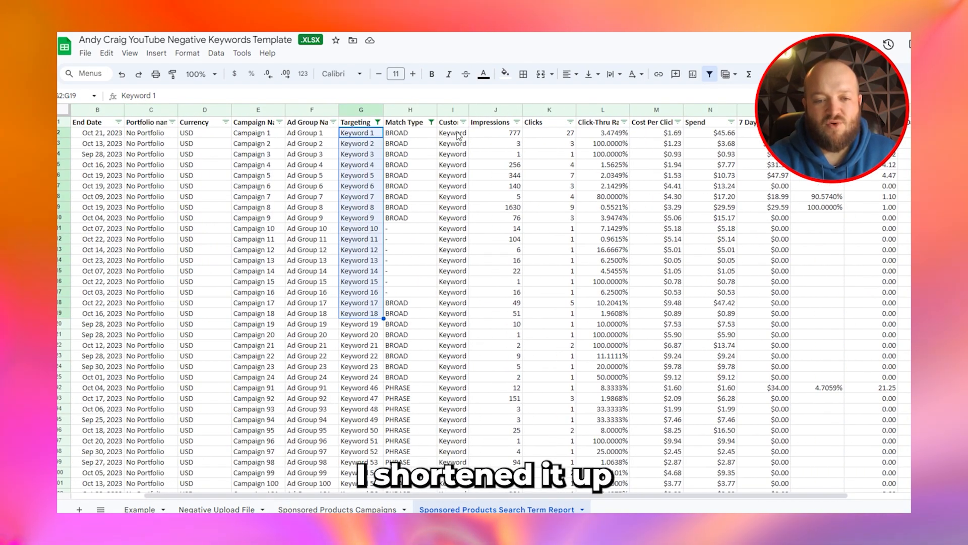
{"action": "scroll", "coordinate": [471, 325], "scroll_direction": "down", "scroll_amount": 7}
{"action": "scroll", "coordinate": [471, 324], "scroll_direction": "down", "scroll_amount": 2}
{"action": "scroll", "coordinate": [470, 325], "scroll_direction": "up", "scroll_amount": 10}
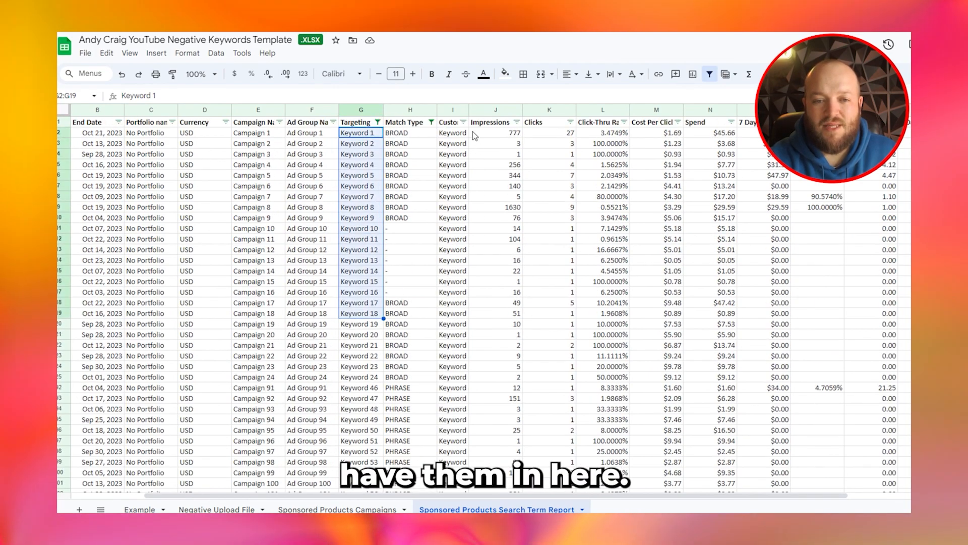
{"action": "left_click_drag", "start_coordinate": [469, 110], "coordinate": [549, 120]}
{"action": "left_click", "coordinate": [483, 143]}
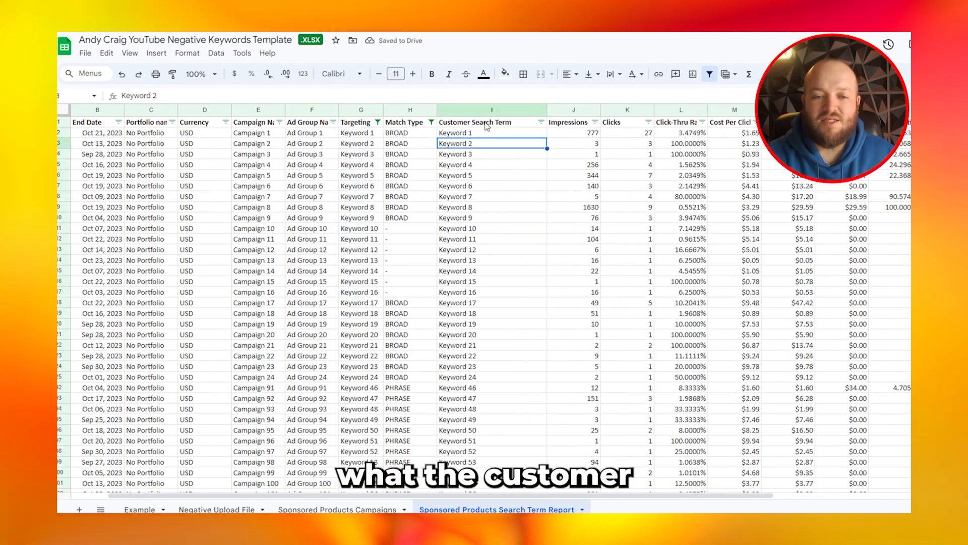
- Compare Keyword 1's targeting with its customer search term, and sort the report by Spend from Z to A
{"action": "left_click", "coordinate": [352, 133]}
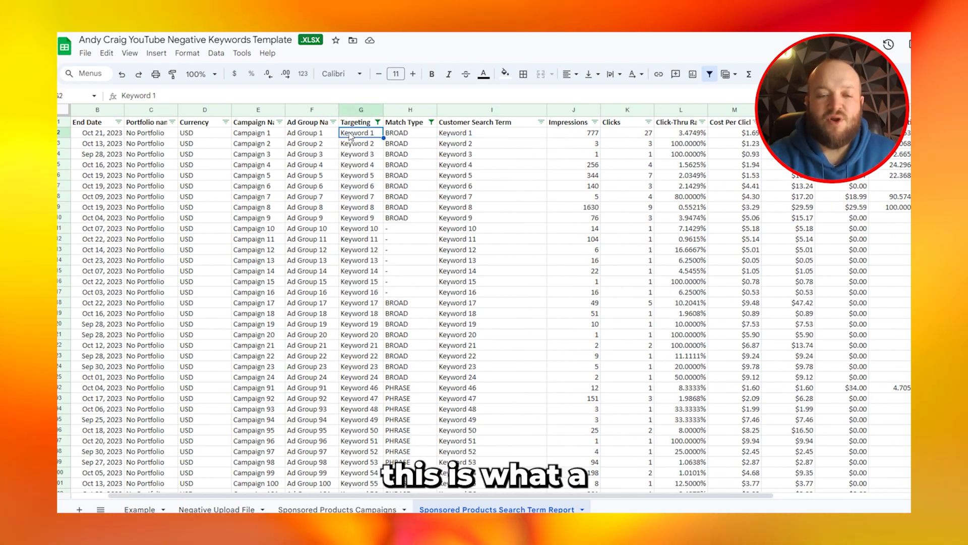
{"action": "left_click", "coordinate": [484, 137]}
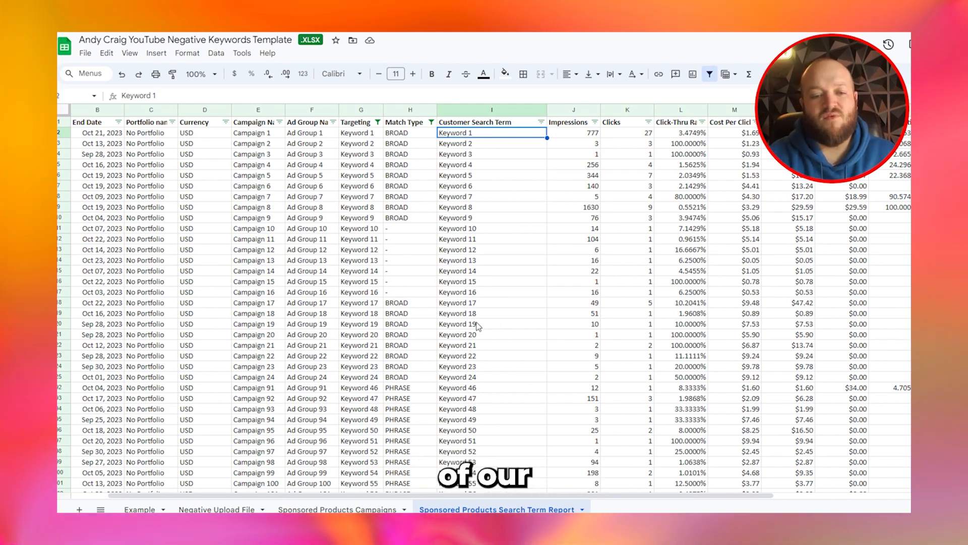
{"action": "scroll", "coordinate": [472, 313], "scroll_direction": "down", "scroll_amount": 3}
{"action": "scroll", "coordinate": [478, 283], "scroll_direction": "down", "scroll_amount": 5}
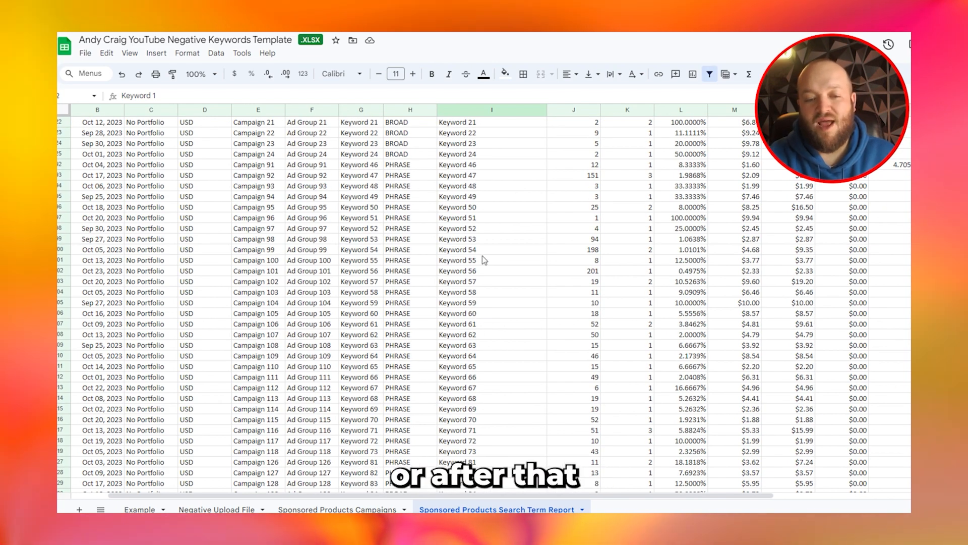
{"action": "scroll", "coordinate": [483, 256], "scroll_direction": "up", "scroll_amount": 10}
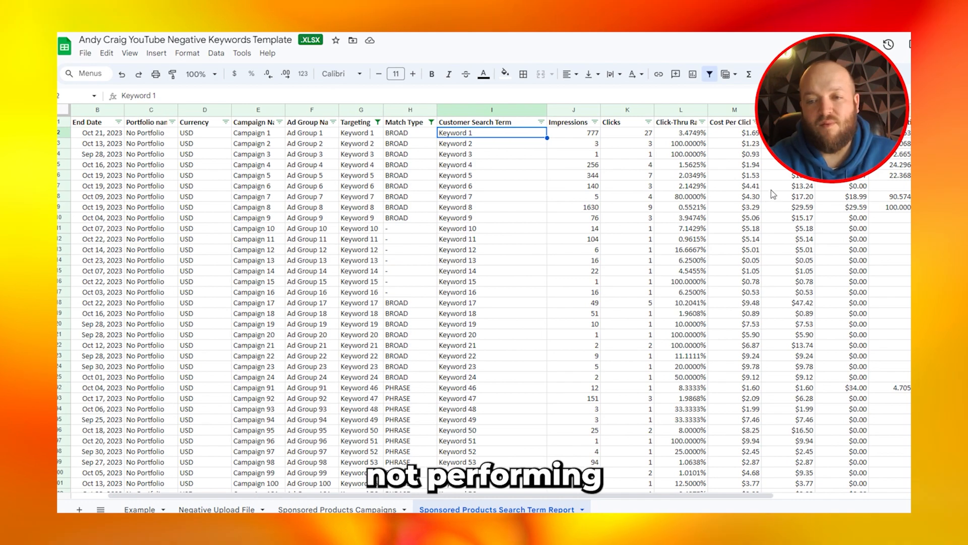
{"action": "left_click", "coordinate": [809, 122]}
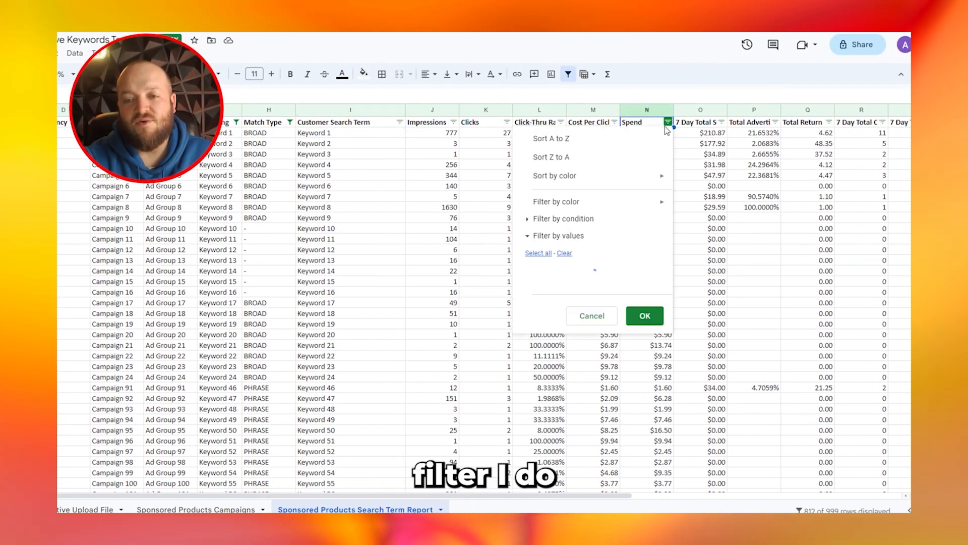
{"action": "left_click", "coordinate": [573, 161]}
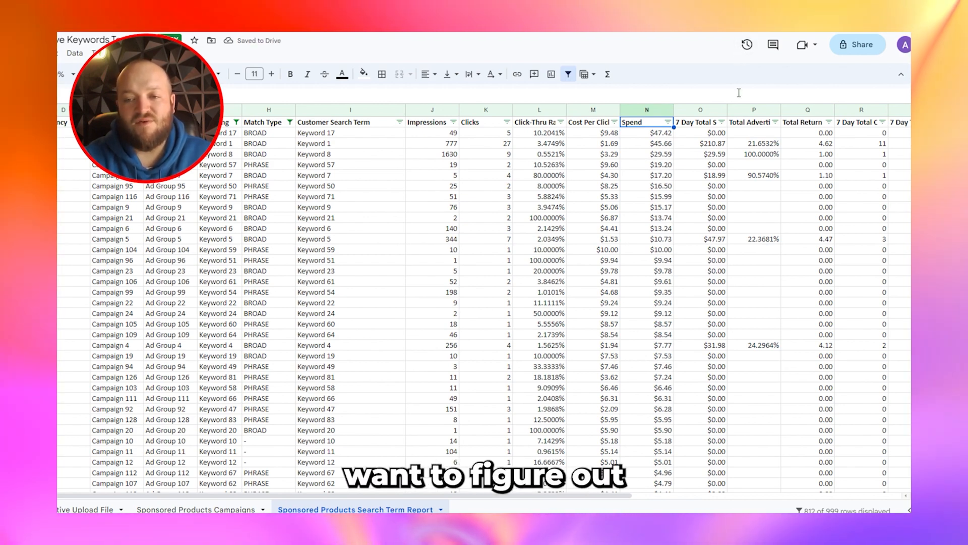
- Filter the Total Advertising Cost of Sales column by condition to values greater than .5
{"action": "left_click", "coordinate": [775, 122]}
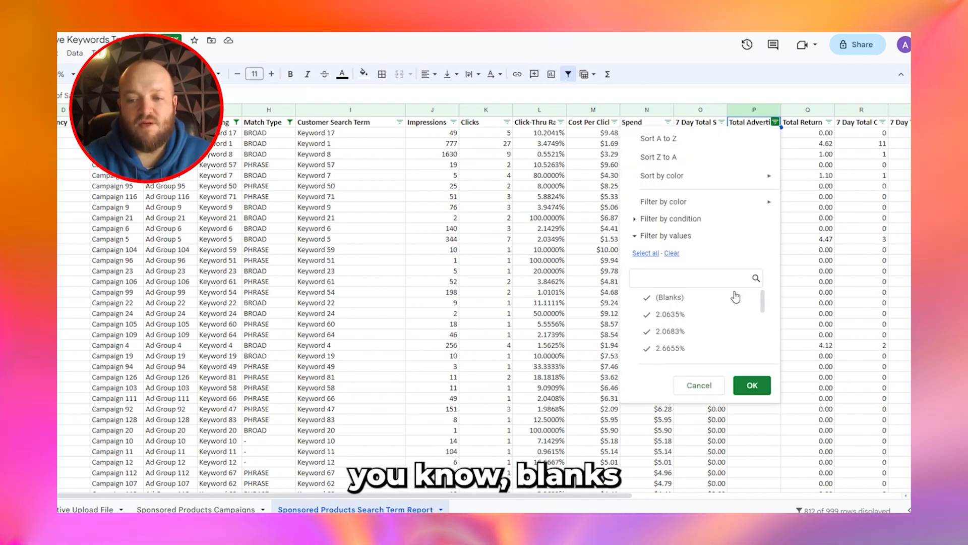
{"action": "left_click", "coordinate": [641, 218]}
{"action": "left_click", "coordinate": [696, 240]}
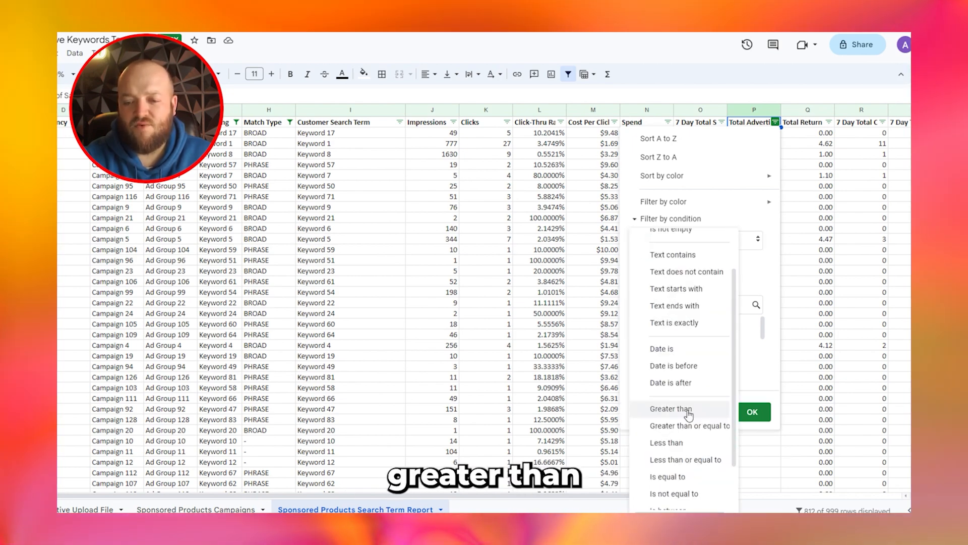
{"action": "left_click", "coordinate": [666, 409]}
{"action": "left_click", "coordinate": [685, 264]}
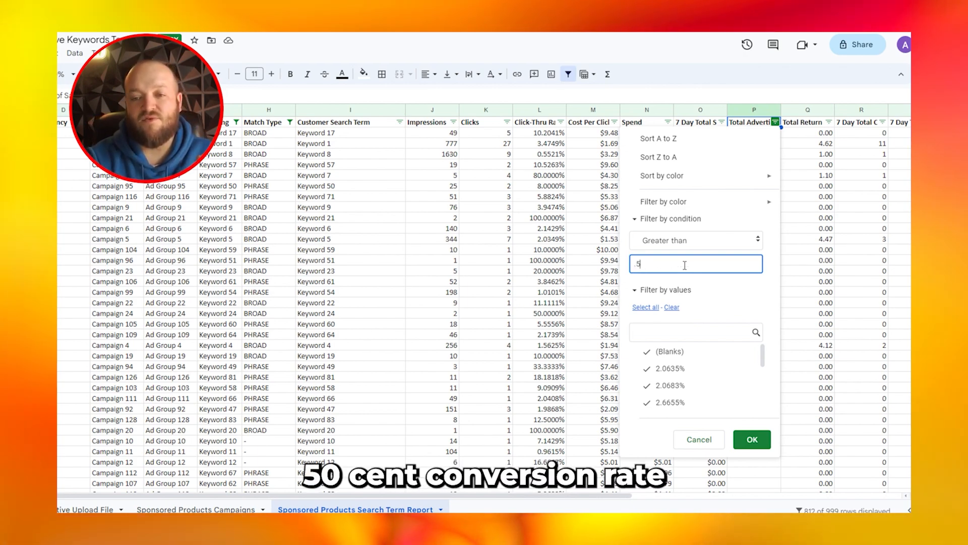
{"action": "left_click", "coordinate": [763, 446]}
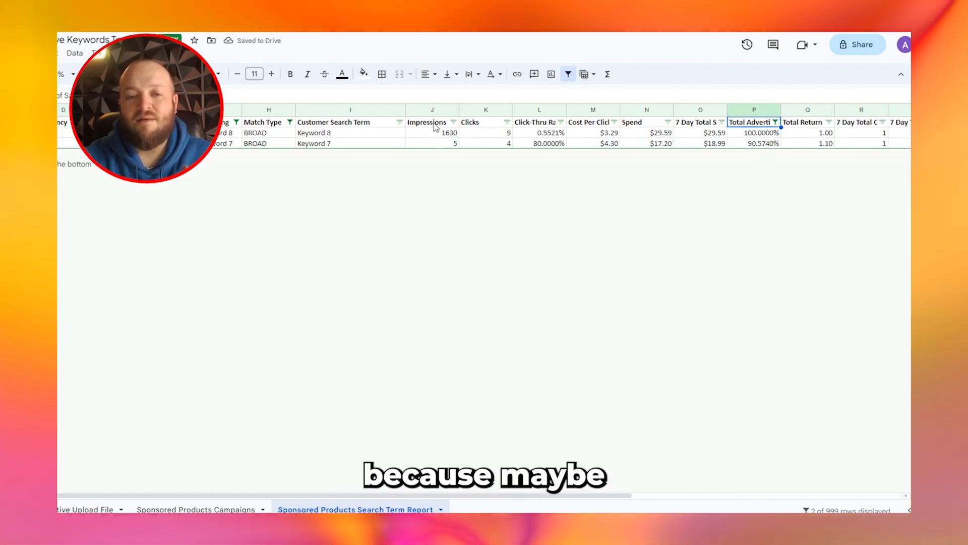
- Check the filtered rows' customer search terms and the first row's campaign and ad group names against the Negative Upload File columns
{"action": "left_click_drag", "start_coordinate": [373, 134], "coordinate": [374, 141]}
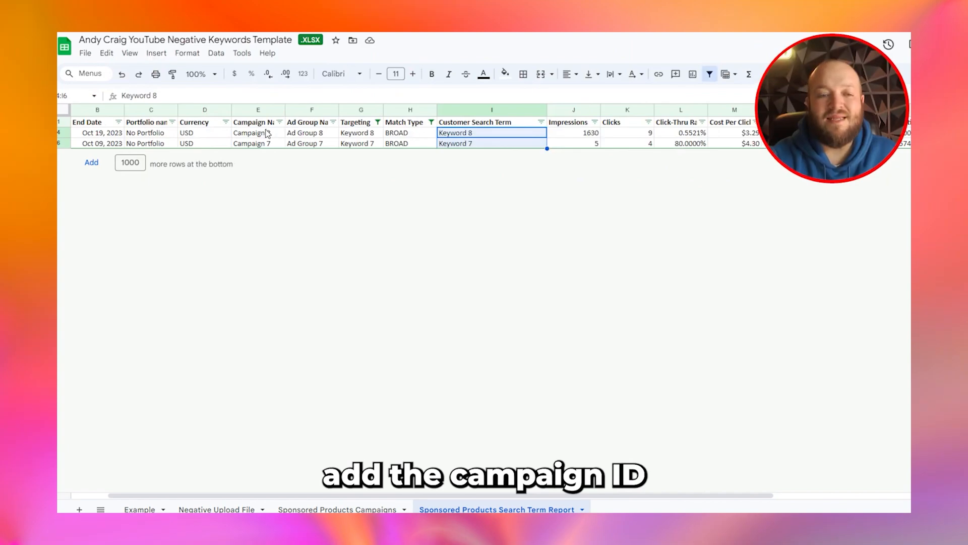
{"action": "left_click_drag", "start_coordinate": [272, 134], "coordinate": [302, 137]}
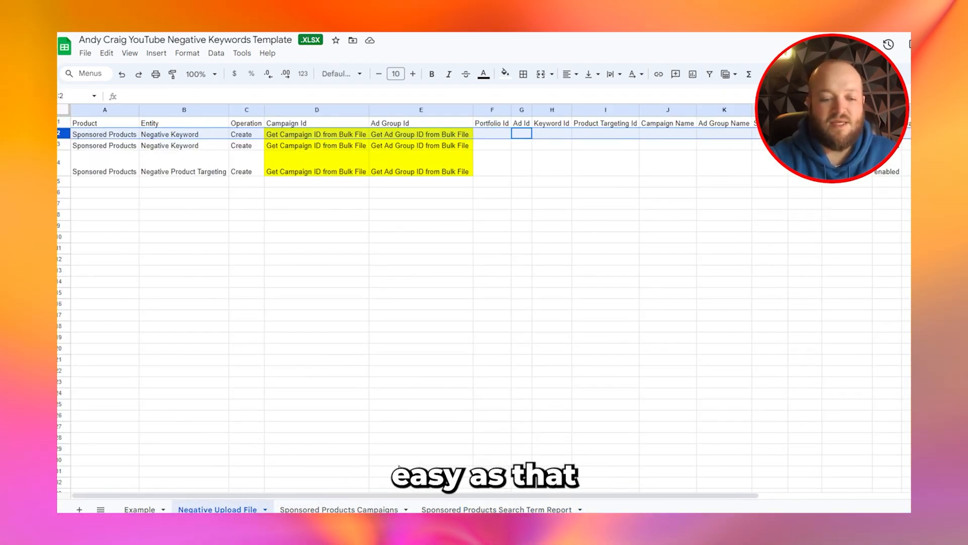
{"action": "left_click", "coordinate": [497, 509]}
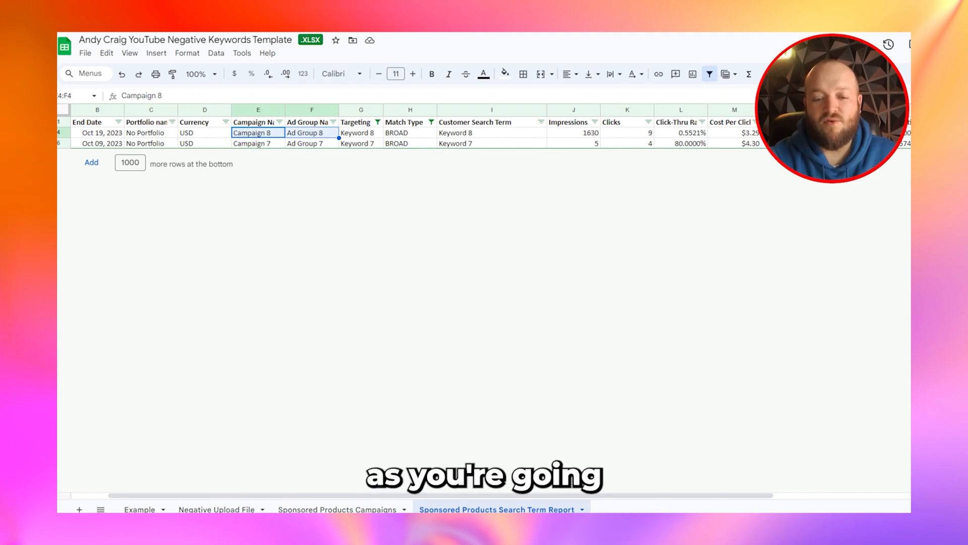
{"action": "mouse_move", "coordinate": [662, 525]}
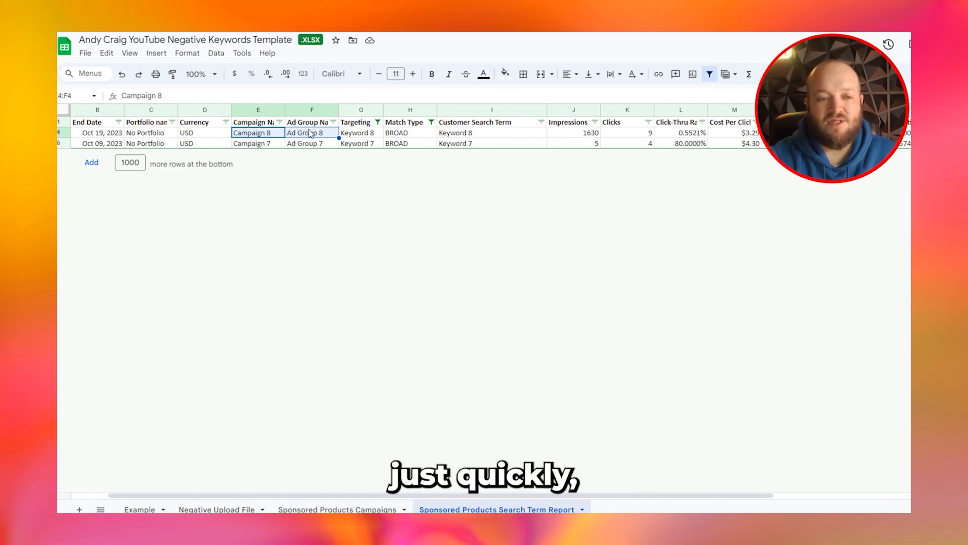
- Add a filter to the whole Sponsored Products Campaigns sheet, view the Campaign Name filter values, and return to Negative Upload File
{"action": "left_click", "coordinate": [339, 509]}
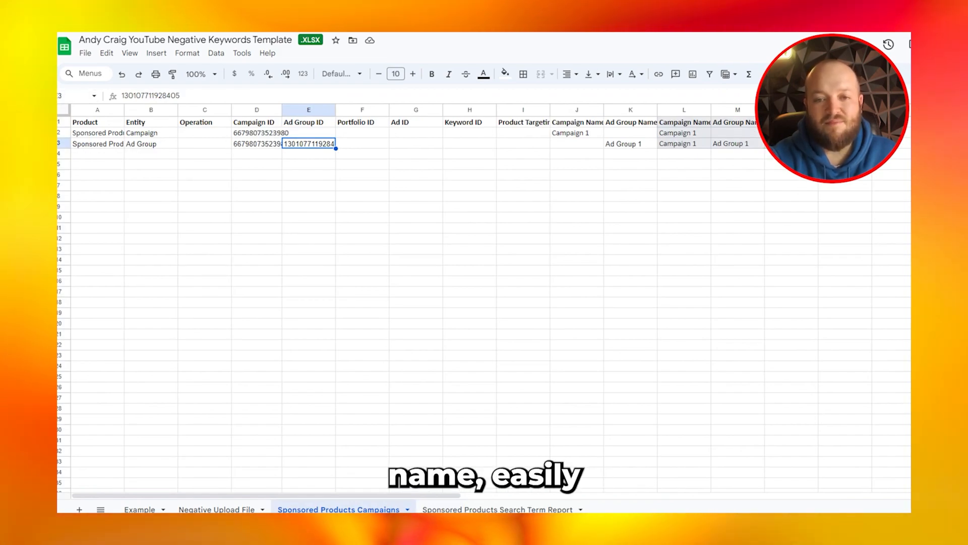
{"action": "left_click", "coordinate": [65, 108]}
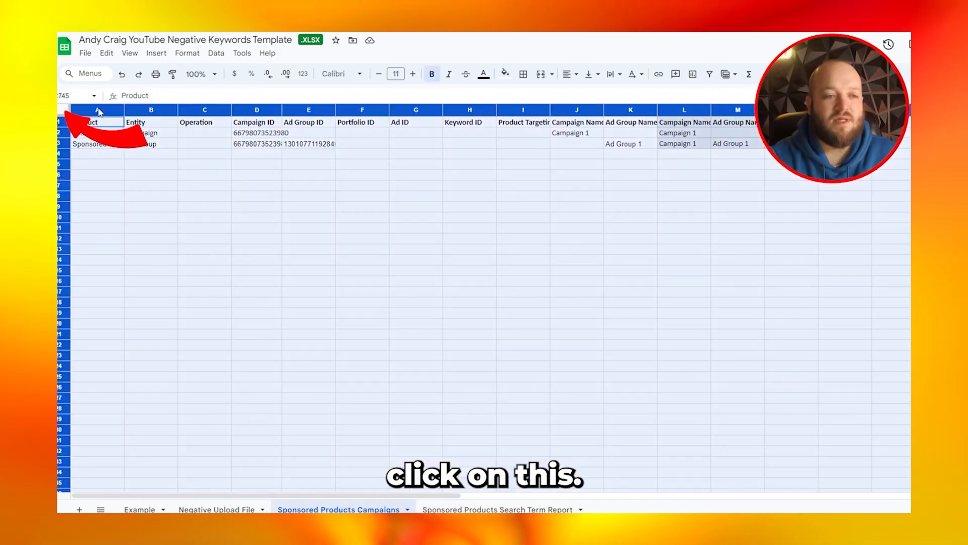
{"action": "left_click", "coordinate": [715, 77]}
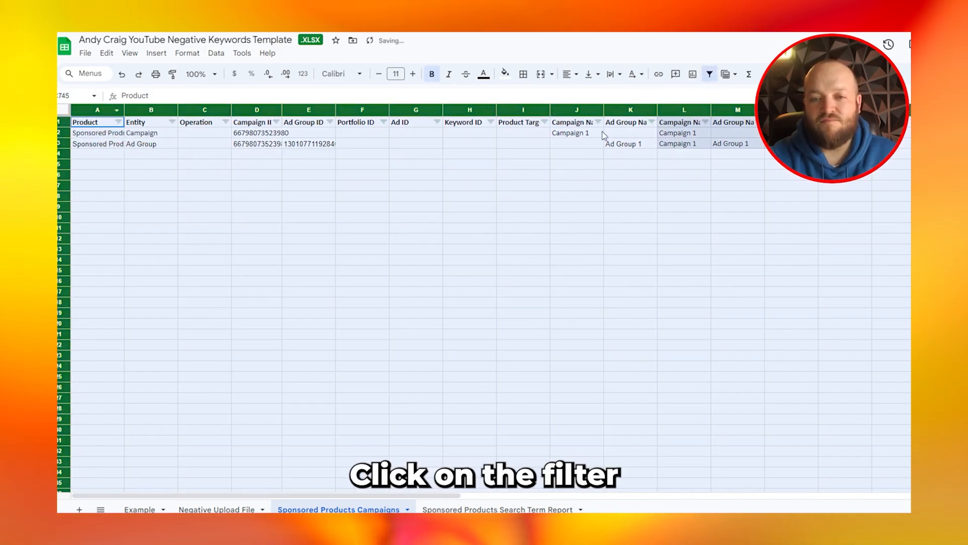
{"action": "left_click", "coordinate": [598, 122]}
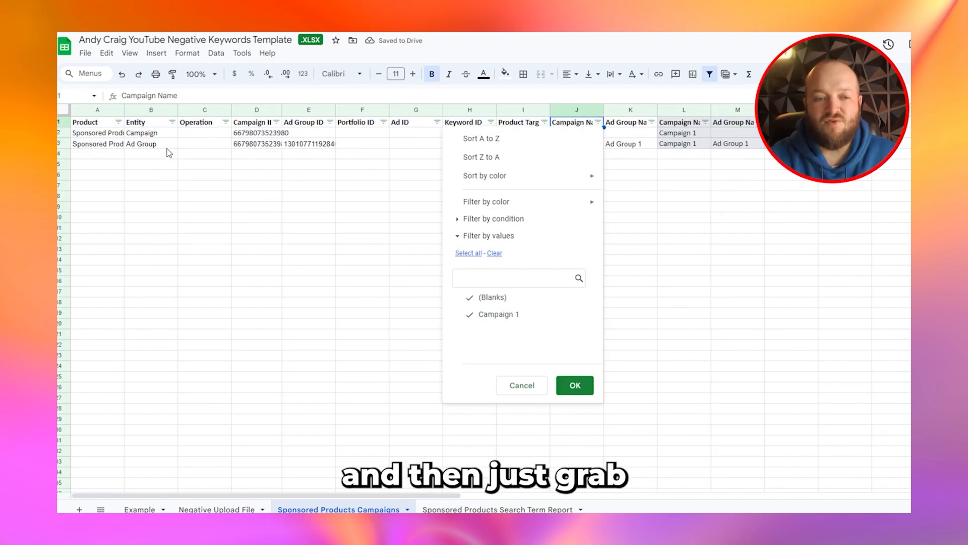
{"action": "left_click", "coordinate": [218, 508]}
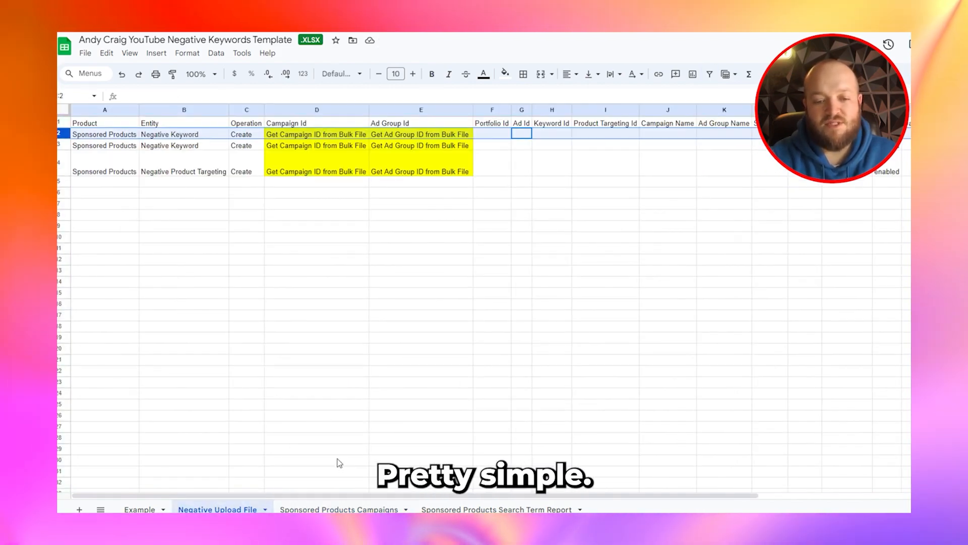
- In the Sponsored Products Search Term Report, check the filtered rows' orders and clear the greater-than-0.5 condition from Total Advertising Cost of Sales
{"action": "left_click", "coordinate": [453, 510]}
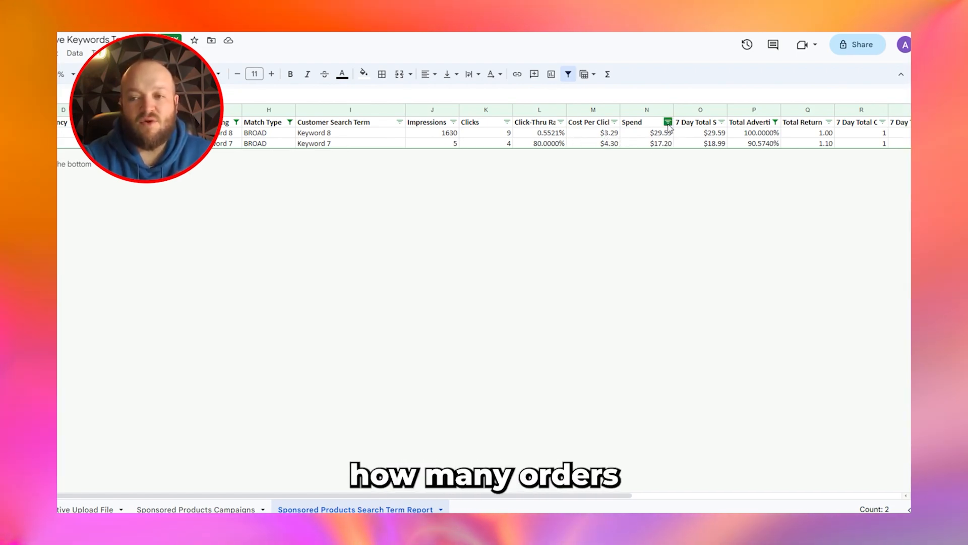
{"action": "left_click_drag", "start_coordinate": [875, 133], "coordinate": [875, 143]}
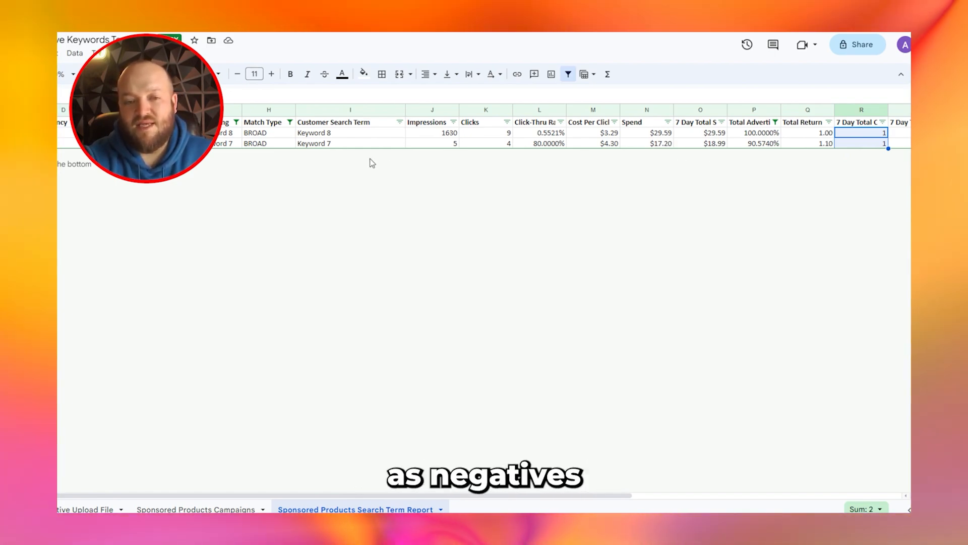
{"action": "left_click", "coordinate": [775, 122]}
{"action": "left_click", "coordinate": [697, 262]}
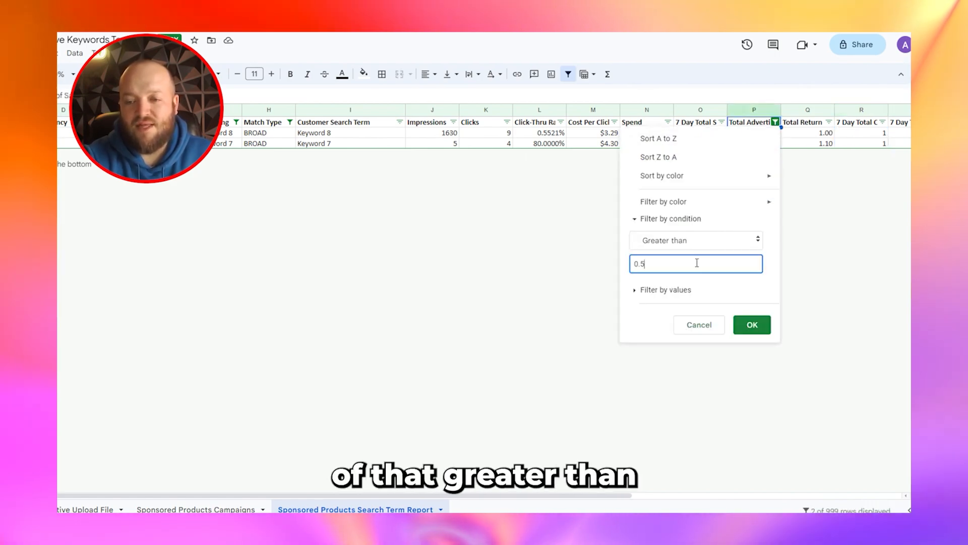
{"action": "left_click", "coordinate": [752, 324]}
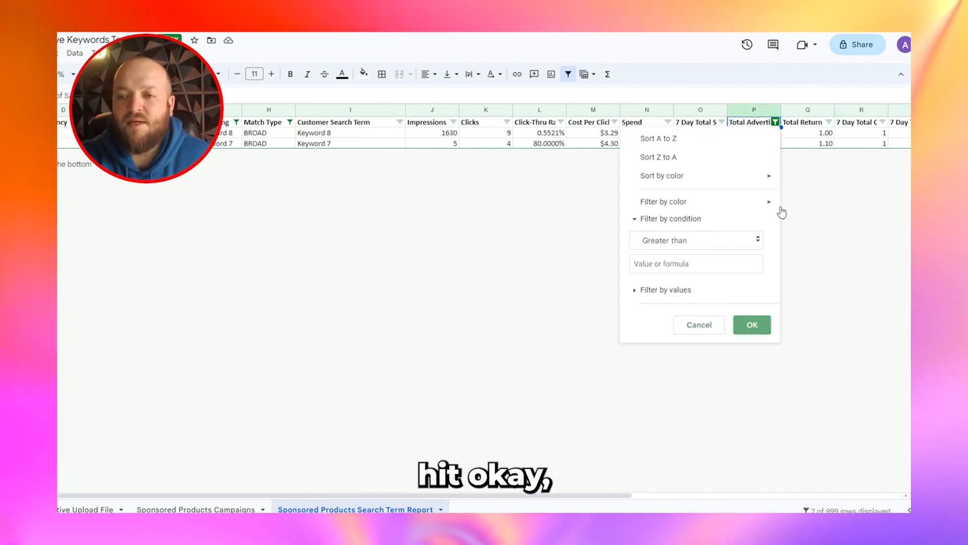
{"action": "left_click", "coordinate": [778, 124]}
{"action": "left_click", "coordinate": [861, 175]}
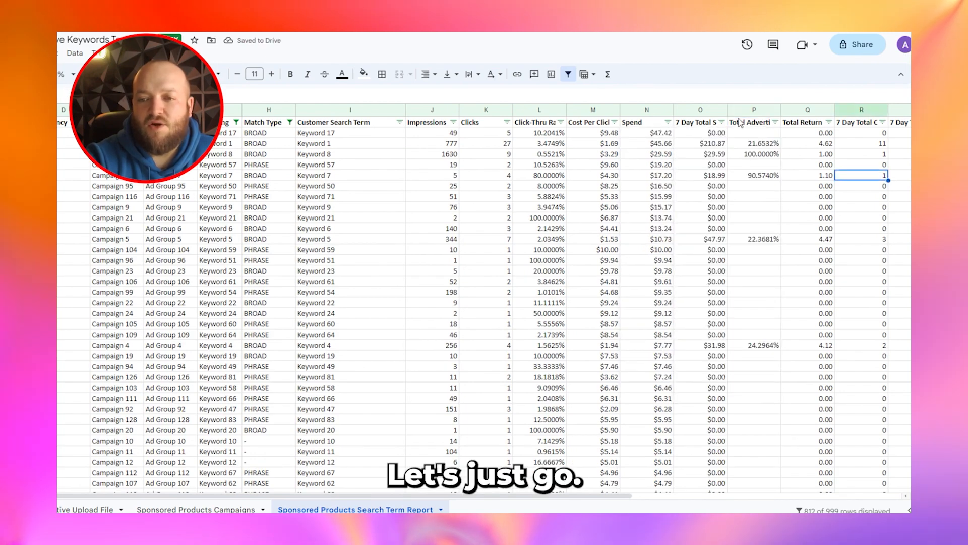
- Filter the 7 Day Total Orders column by values to show only 0
{"action": "left_click", "coordinate": [883, 123]}
{"action": "left_click", "coordinate": [778, 253]}
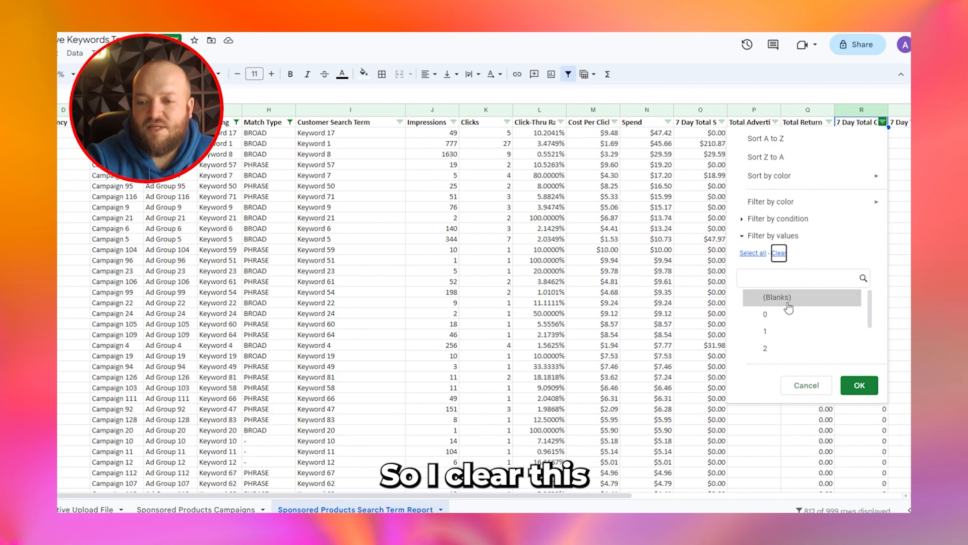
{"action": "left_click", "coordinate": [788, 314]}
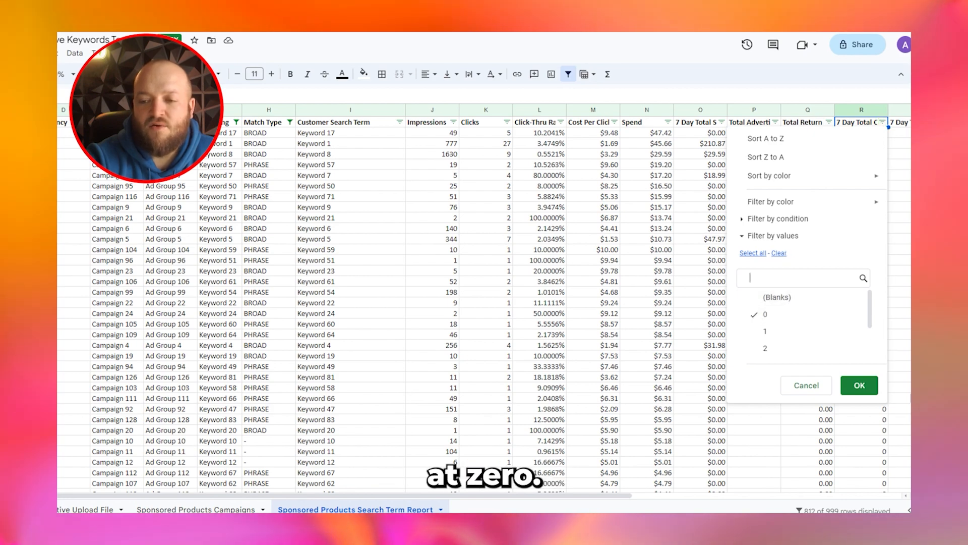
{"action": "left_click", "coordinate": [852, 386]}
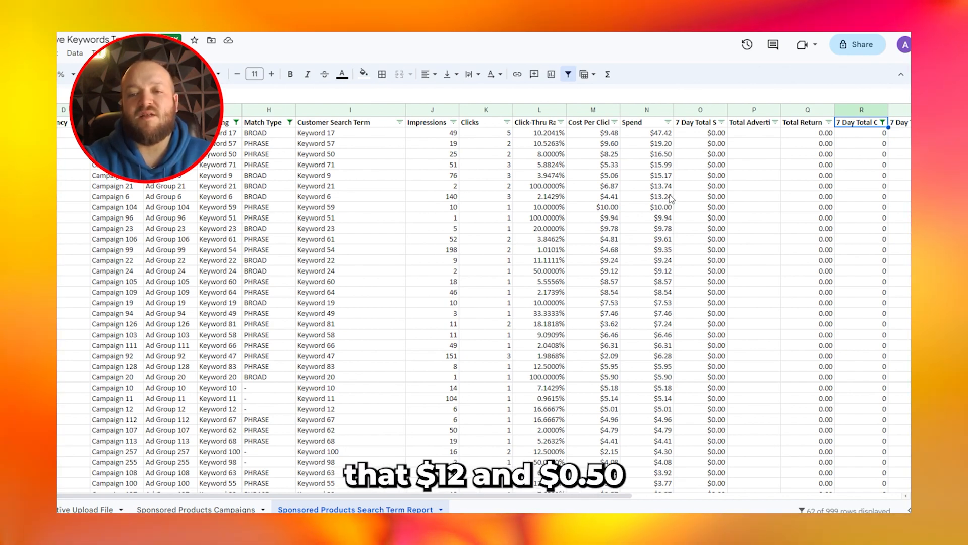
- Review the Spend and Customer Search Term values from Keyword 17 through Keyword 6, and set Keyword 17's Clicks to 30
{"action": "left_click_drag", "start_coordinate": [660, 197], "coordinate": [668, 139]}
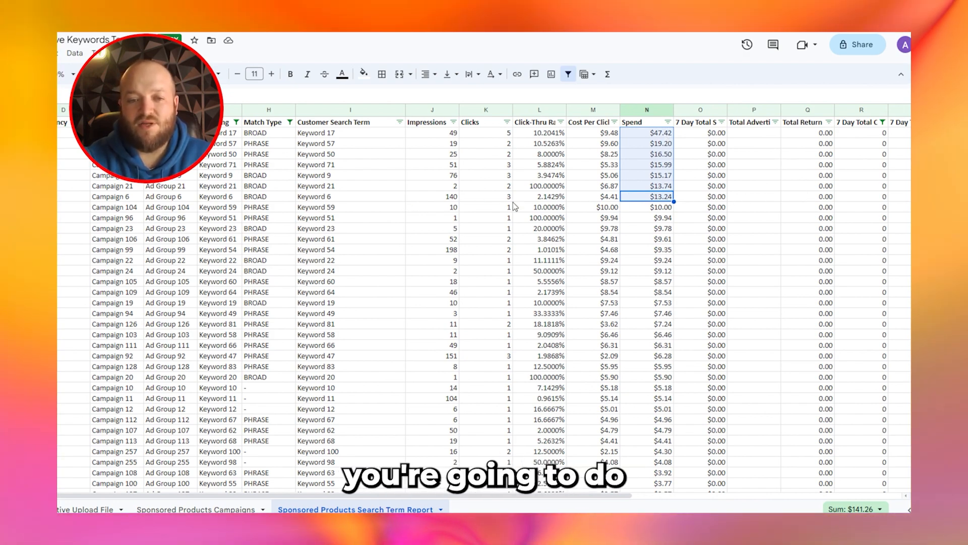
{"action": "left_click_drag", "start_coordinate": [387, 198], "coordinate": [373, 135]}
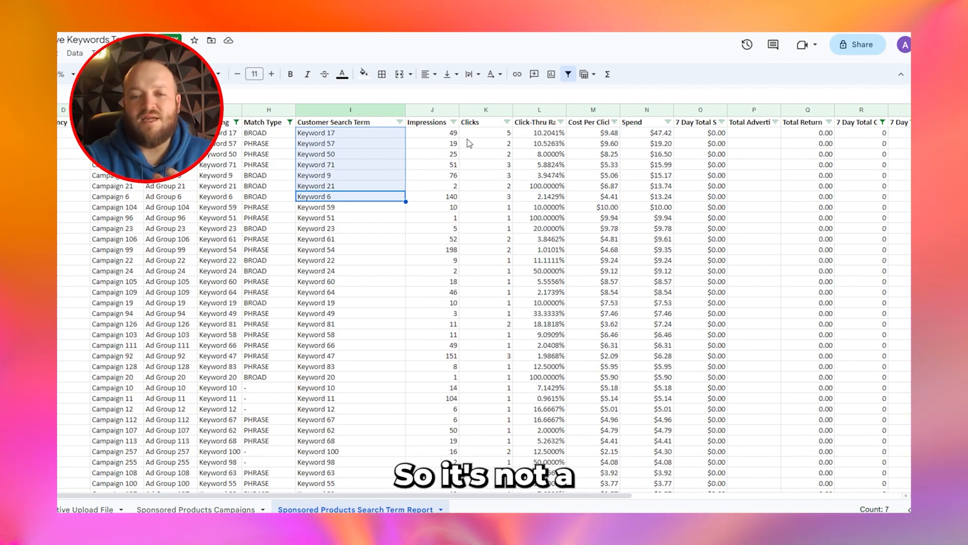
{"action": "left_click_drag", "start_coordinate": [467, 135], "coordinate": [479, 189]}
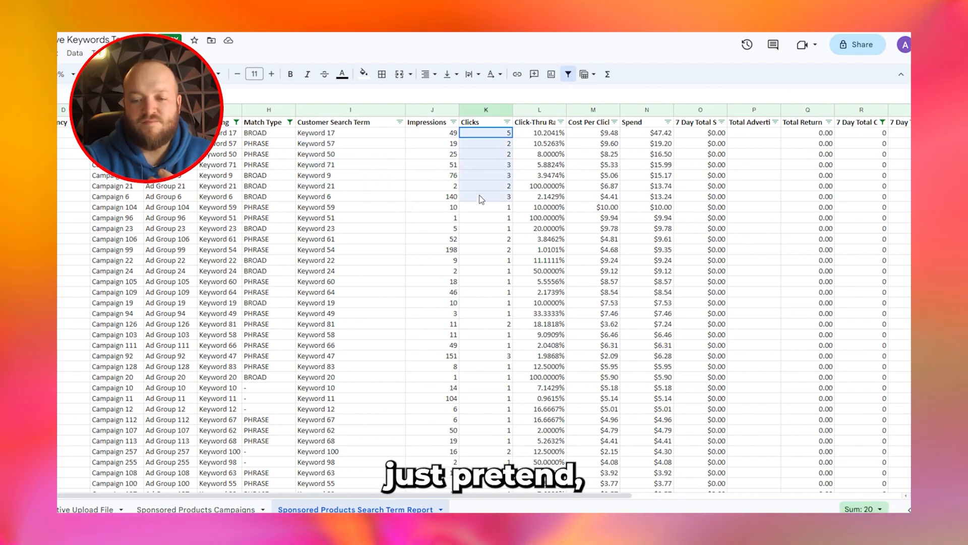
{"action": "type", "text": "30"}
{"action": "key", "text": "Return"}
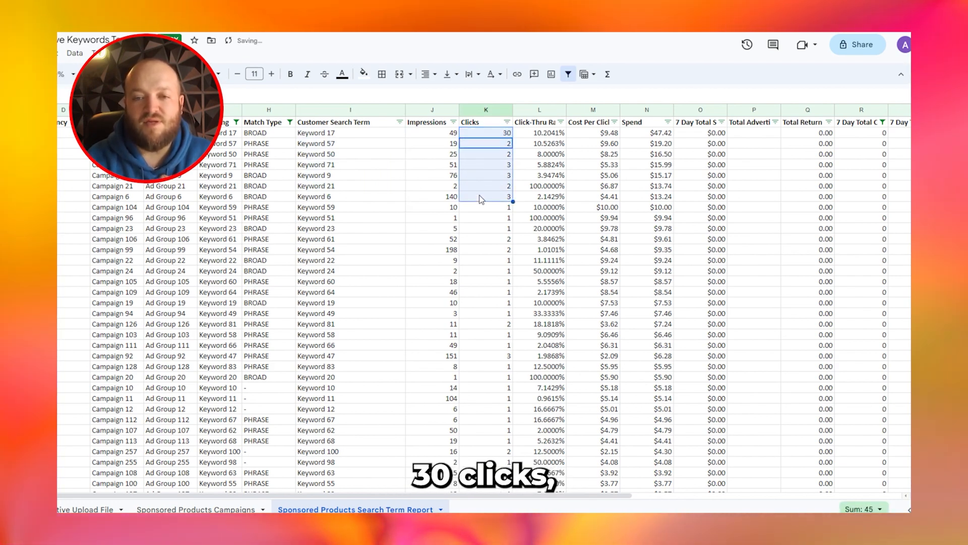
- Compare the Clicks and Cost Per Click values of the rows from Keyword 17 through Keyword 6
{"action": "left_click", "coordinate": [506, 145]}
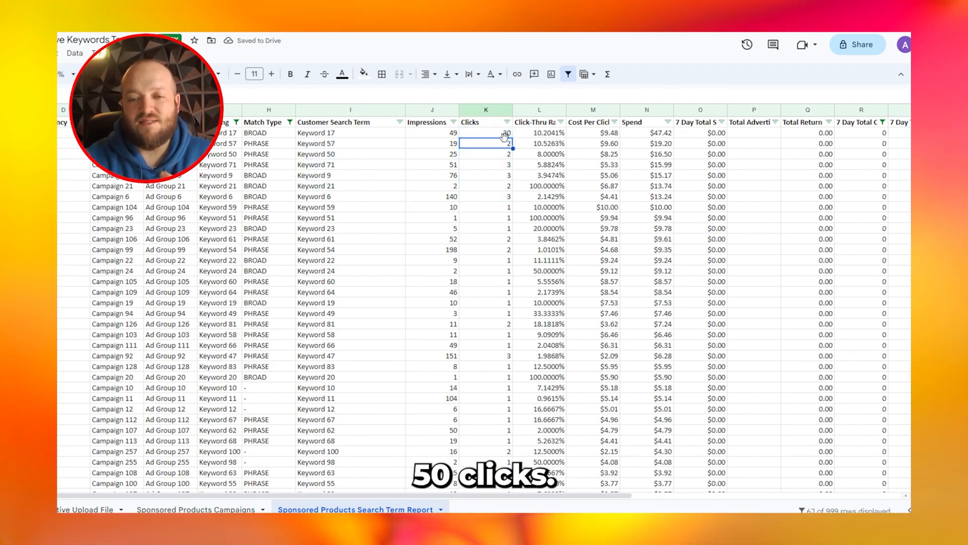
{"action": "left_click_drag", "start_coordinate": [505, 133], "coordinate": [507, 197]}
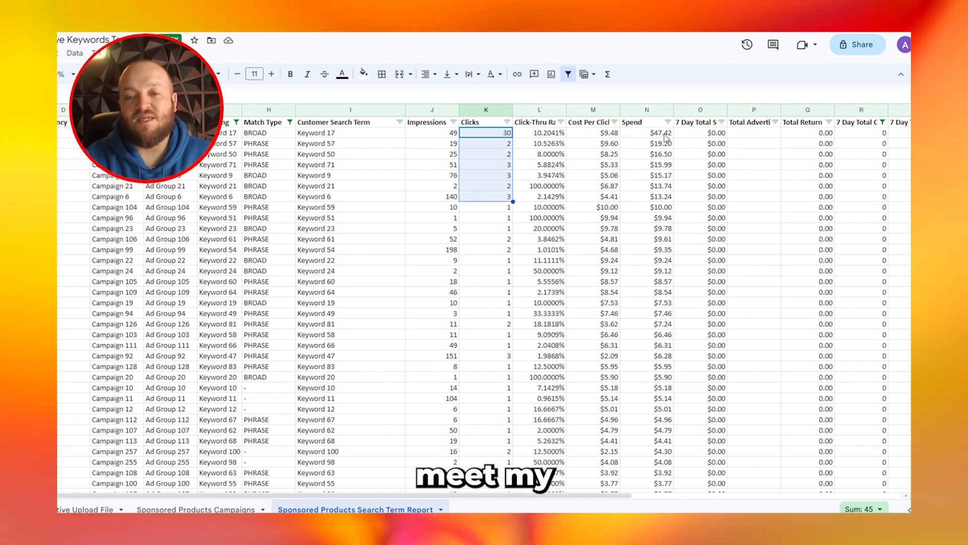
{"action": "left_click_drag", "start_coordinate": [593, 132], "coordinate": [605, 197]}
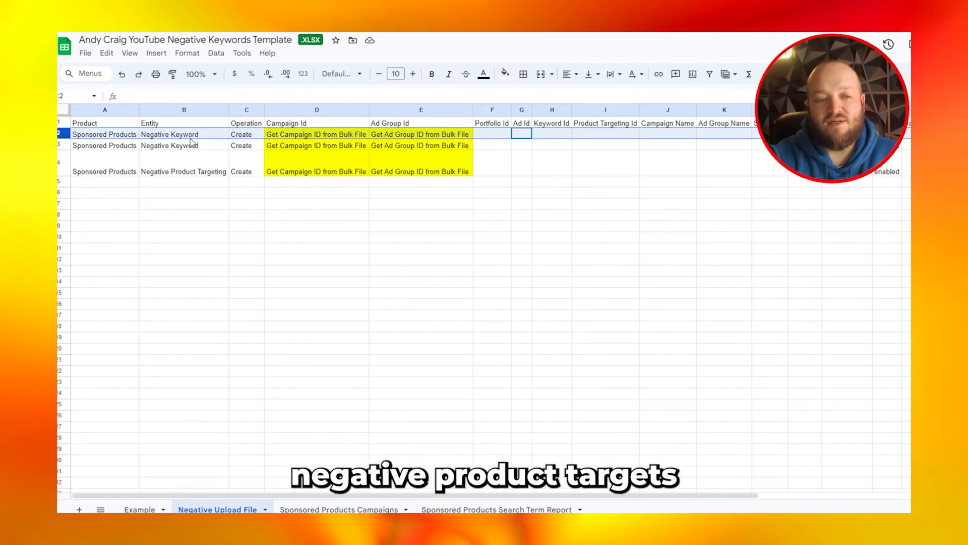
- In Negative Upload File, examine the Keyword Text column and the placeholder text in the Product Targeting Expression cell
{"action": "left_click_drag", "start_coordinate": [393, 496], "coordinate": [738, 509]}
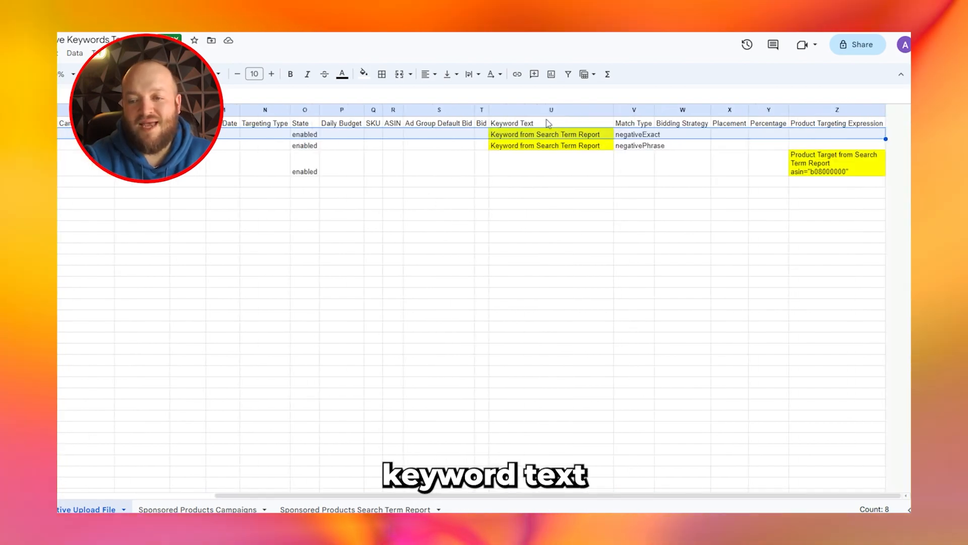
{"action": "left_click", "coordinate": [833, 165]}
{"action": "double_click", "coordinate": [834, 166]}
{"action": "triple_click", "coordinate": [801, 158]}
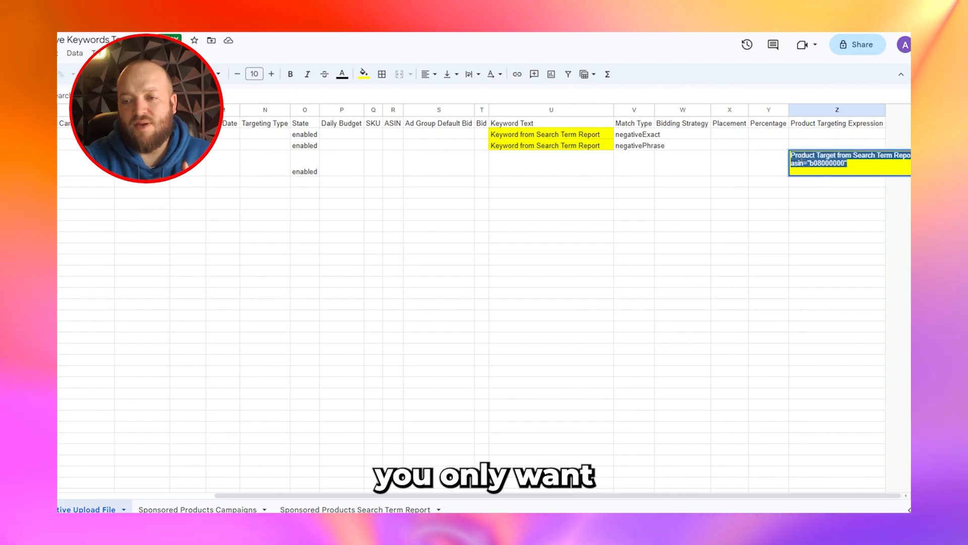
{"action": "left_click", "coordinate": [802, 161]}
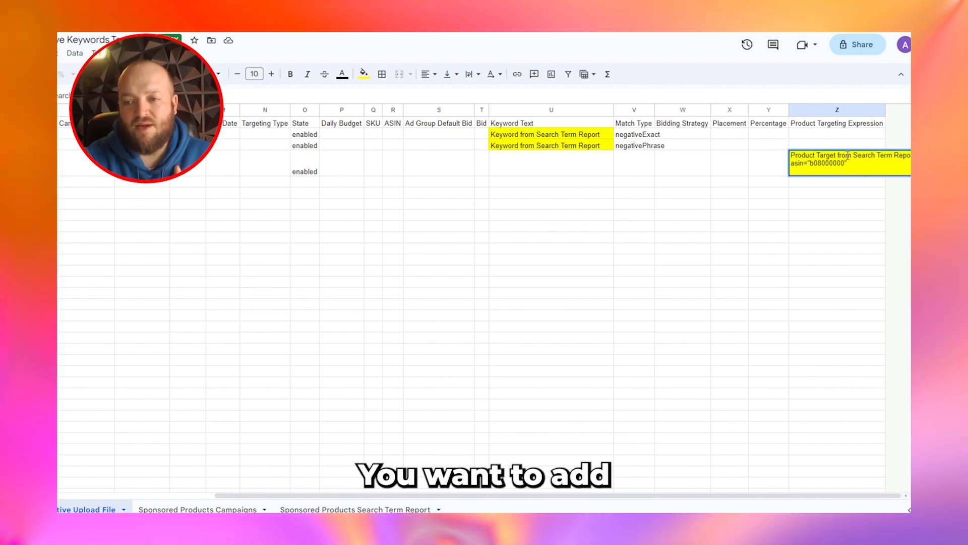
{"action": "key", "text": "ctrl+a"}
{"action": "left_click", "coordinate": [833, 239]}
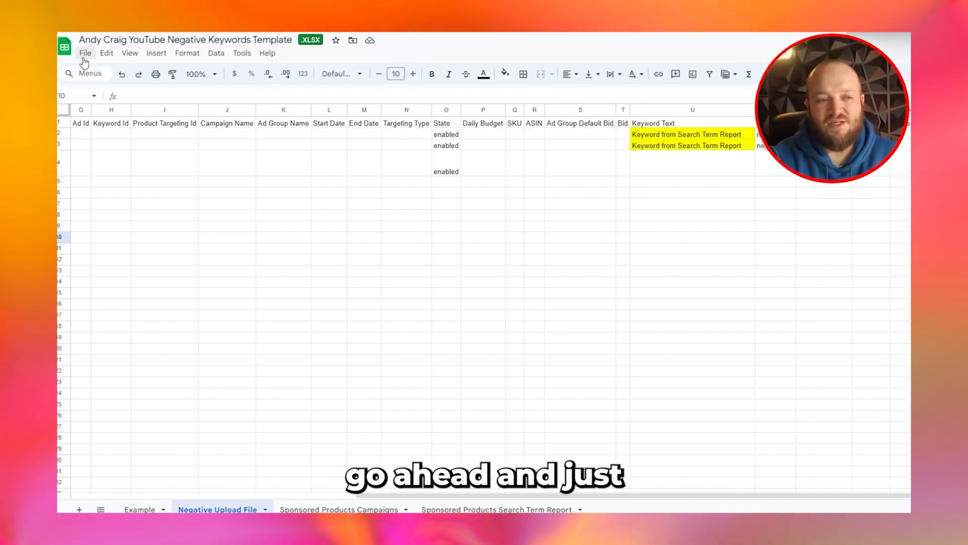
- Open the template's download format options
{"action": "left_click", "coordinate": [85, 53]}
{"action": "mouse_move", "coordinate": [119, 201]}
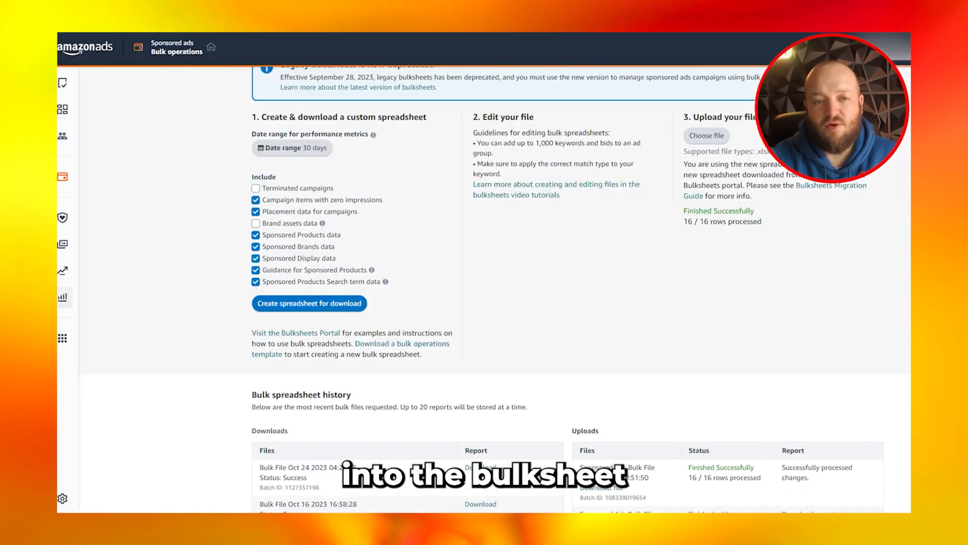
- Switch to Amazon Ads Bulk operations, choose the SPST workbook as the file to upload, and check the processed rows status
{"action": "scroll", "coordinate": [706, 252], "scroll_direction": "up", "scroll_amount": 3}
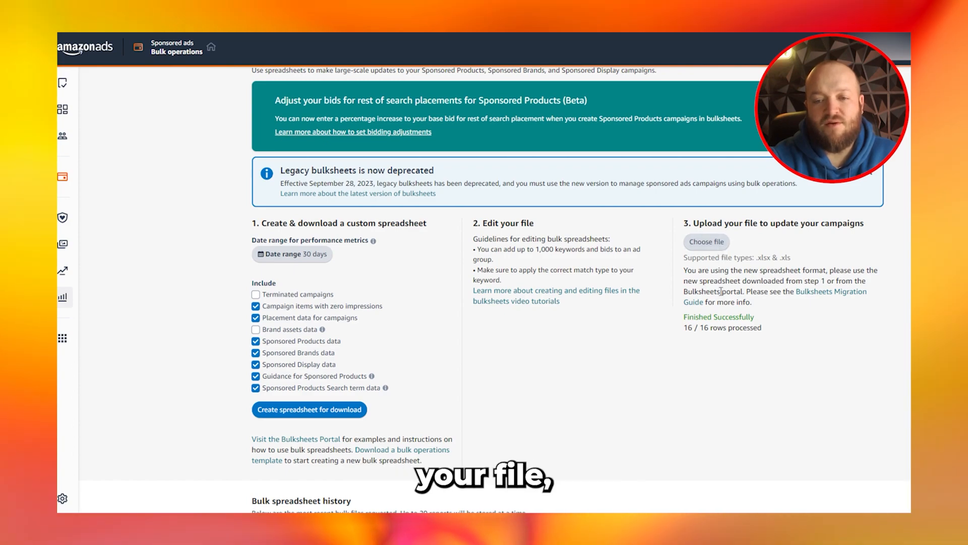
{"action": "left_click", "coordinate": [708, 243]}
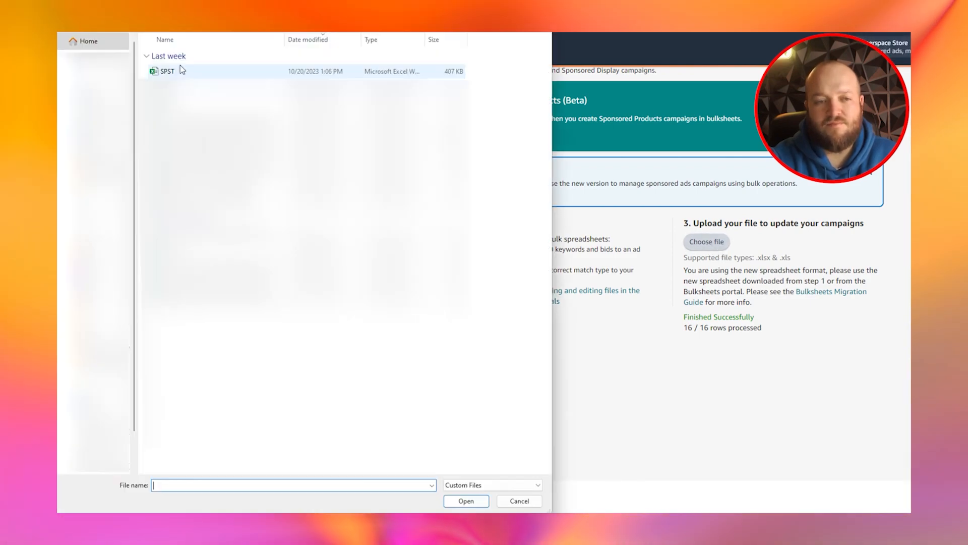
{"action": "double_click", "coordinate": [181, 69]}
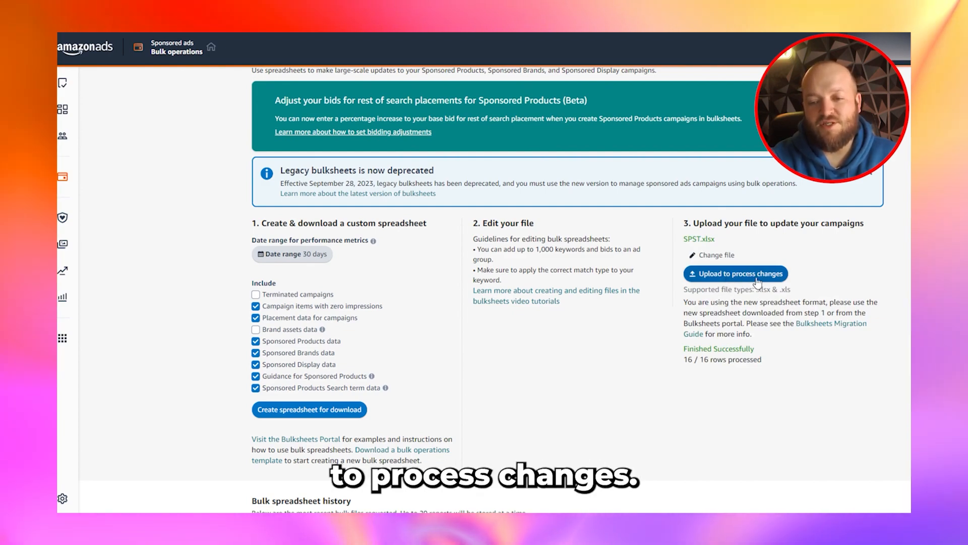
{"action": "left_click_drag", "start_coordinate": [683, 362], "coordinate": [784, 363]}
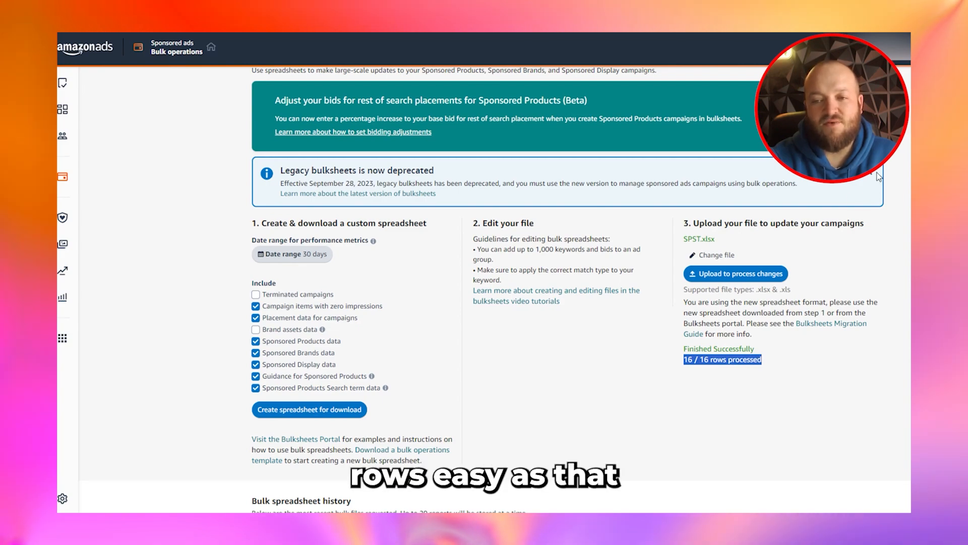